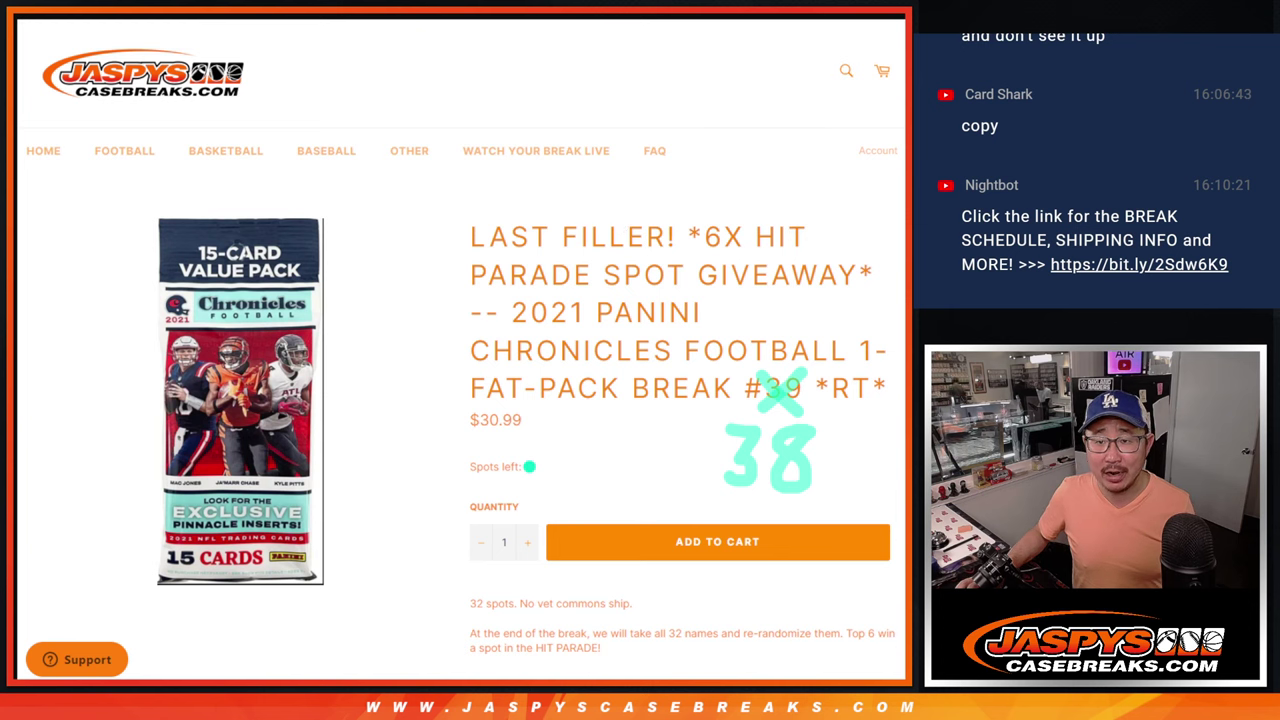
# Capture the Jaspy's Case Breaks listing page with Lightshot and scribble out 'LAST FILLER!' in green.
pyautogui.press('Print')
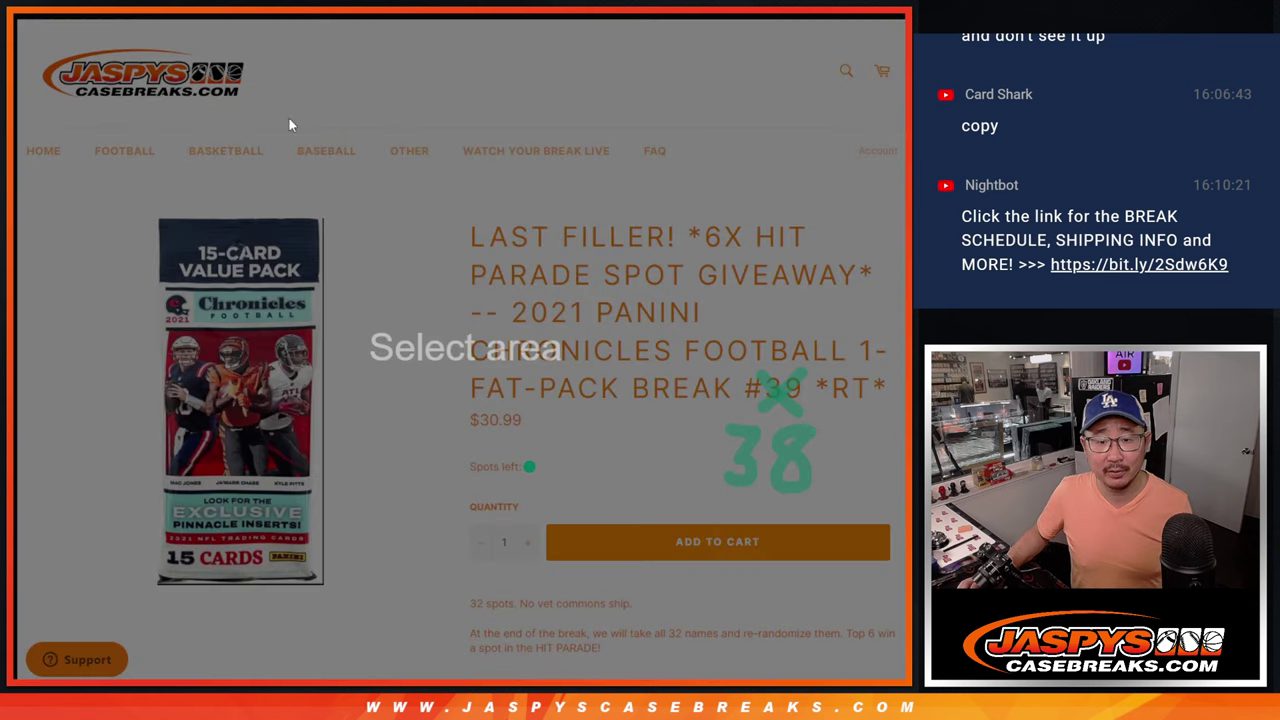
pyautogui.moveTo(26, 37)
pyautogui.mouseDown()
pyautogui.moveTo(812, 548)
pyautogui.moveTo(905, 675)
pyautogui.mouseUp()
pyautogui.moveTo(470, 232)
pyautogui.mouseDown()
pyautogui.moveTo(660, 240)
pyautogui.moveTo(537, 237)
pyautogui.moveTo(690, 212)
pyautogui.moveTo(520, 240)
pyautogui.moveTo(480, 232)
pyautogui.moveTo(672, 243)
pyautogui.moveTo(660, 230)
pyautogui.mouseUp()
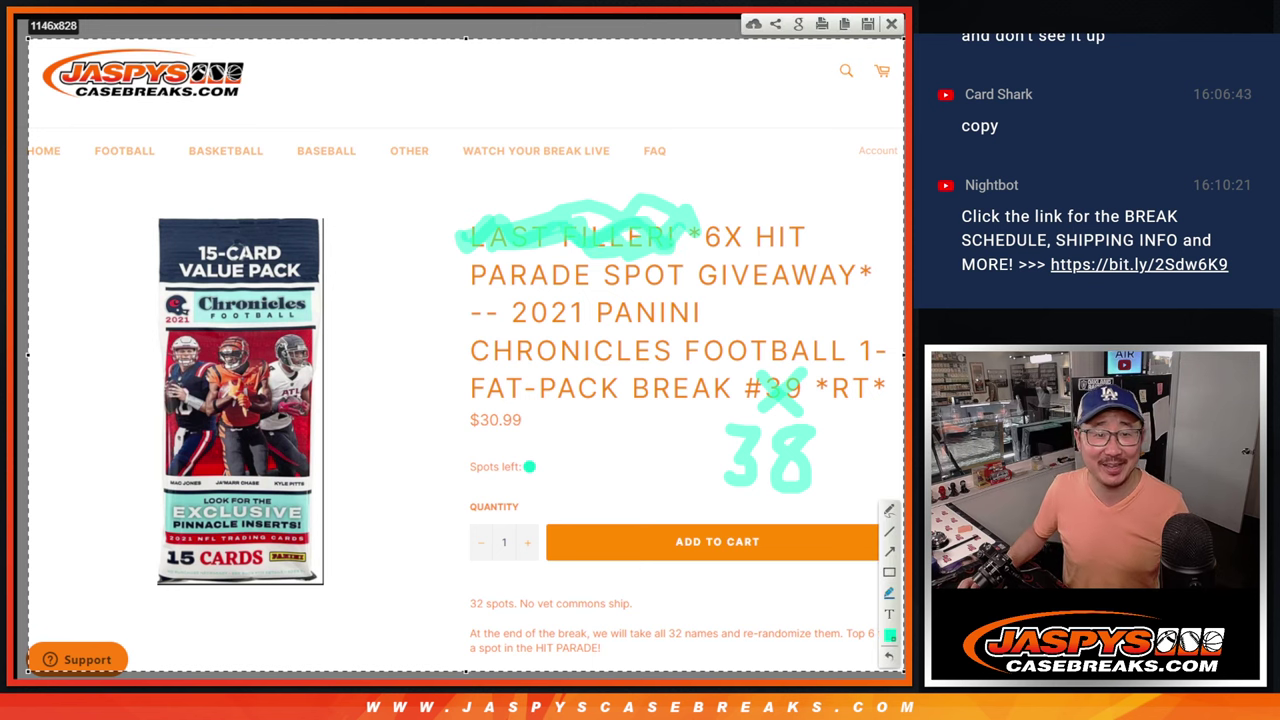
# Roll the two virtual dice on RANDOM.ORG.
pyautogui.scroll(3, 386, 463)
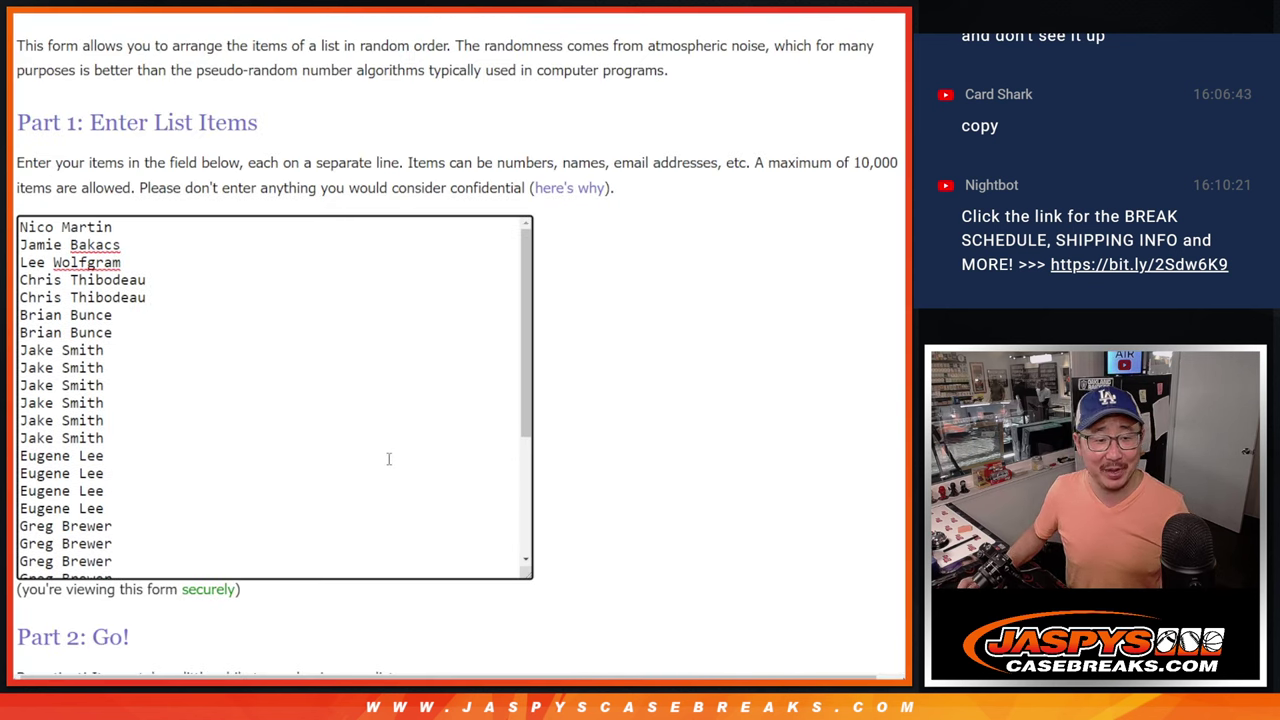
pyautogui.scroll(-4, 389, 459)
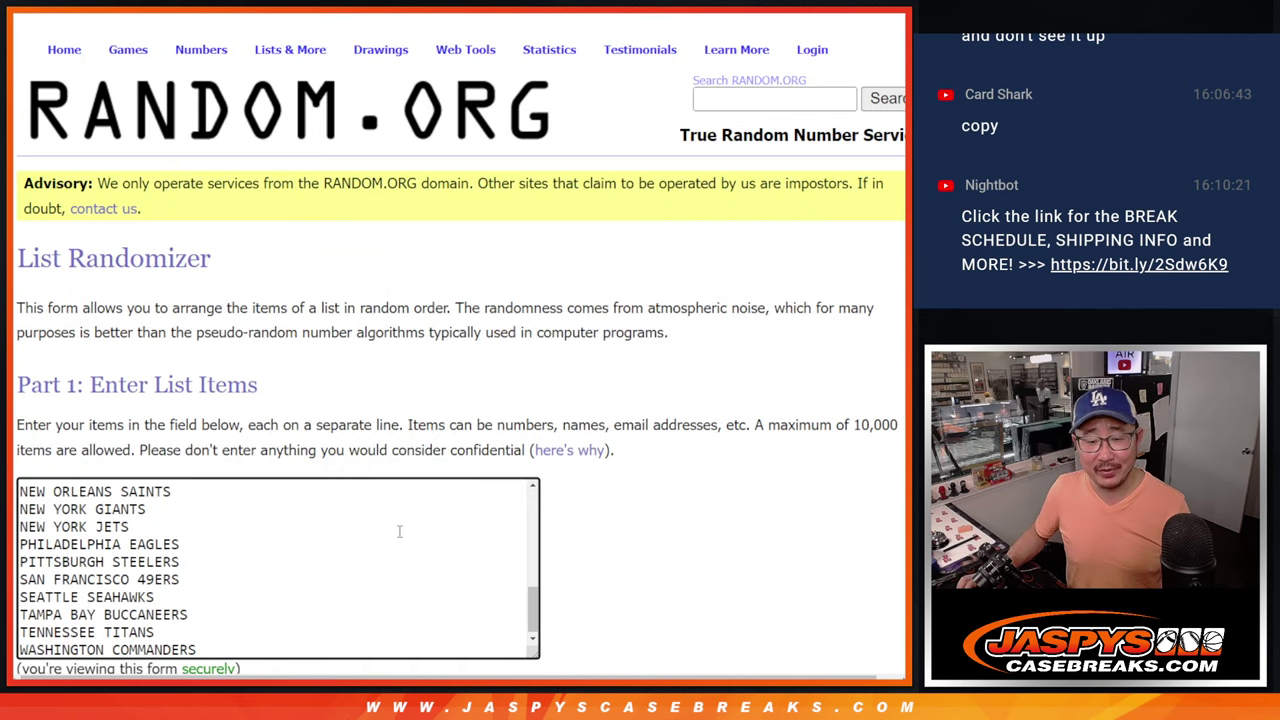
pyautogui.scroll(6, 400, 520)
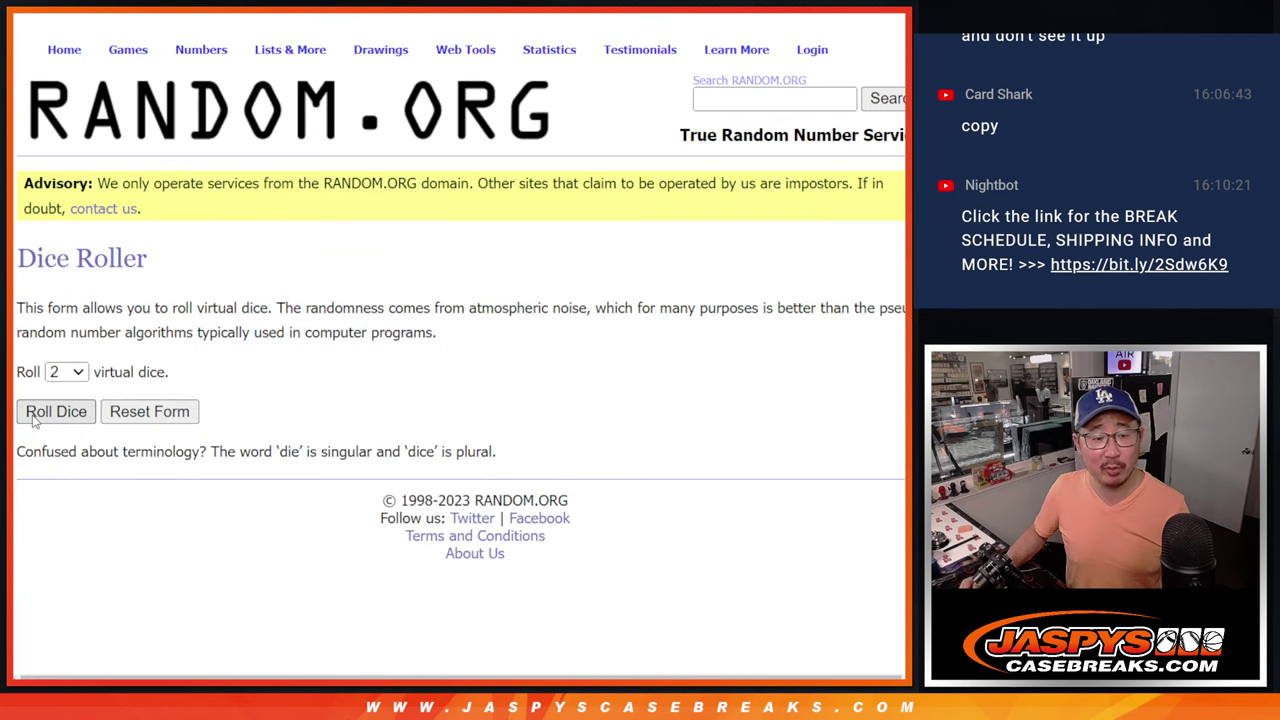
pyautogui.click(35, 418)
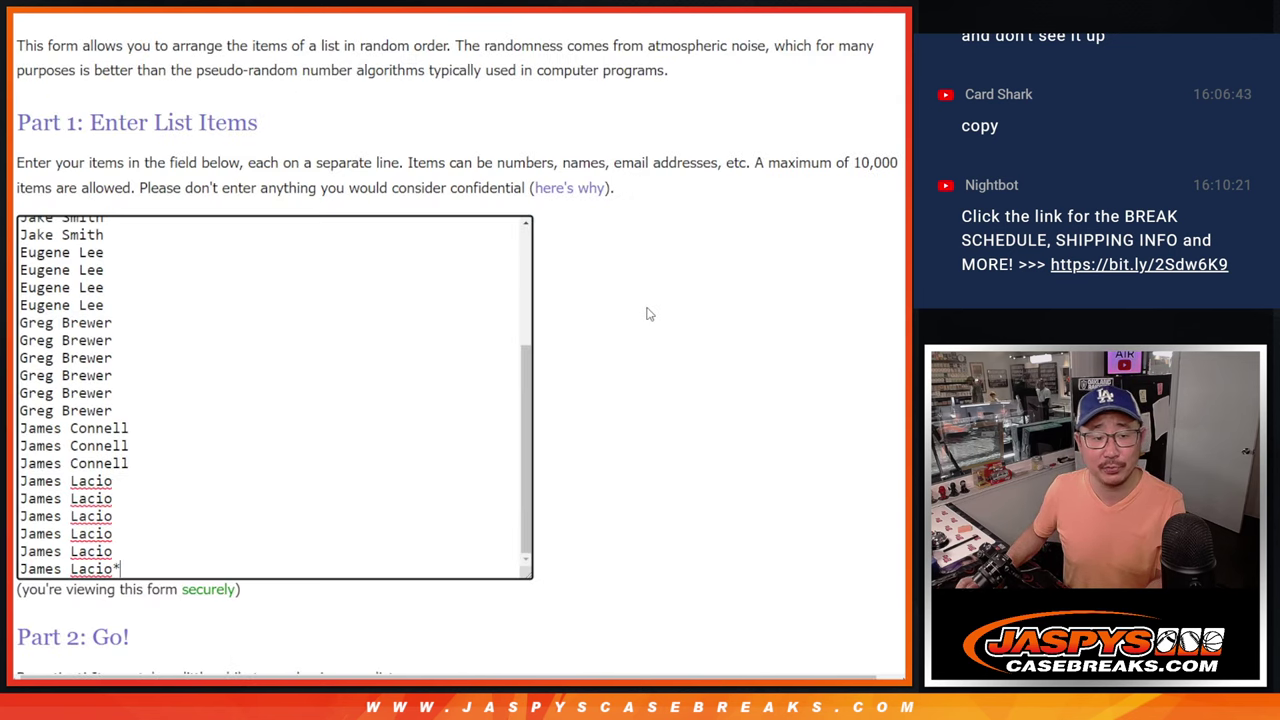
# Shuffle the 32-name list three times and select the resulting order.
pyautogui.scroll(-3, 460, 350)
pyautogui.click(47, 534)
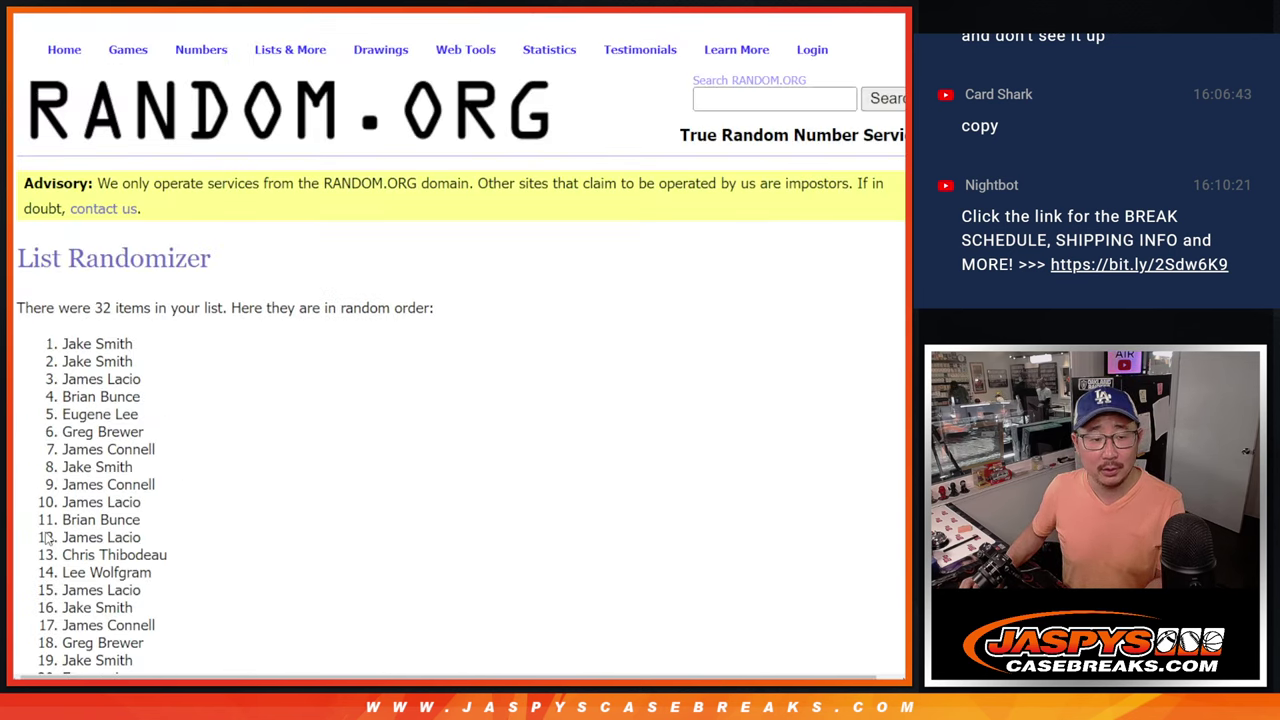
pyautogui.scroll(-10, 47, 538)
pyautogui.click(47, 534)
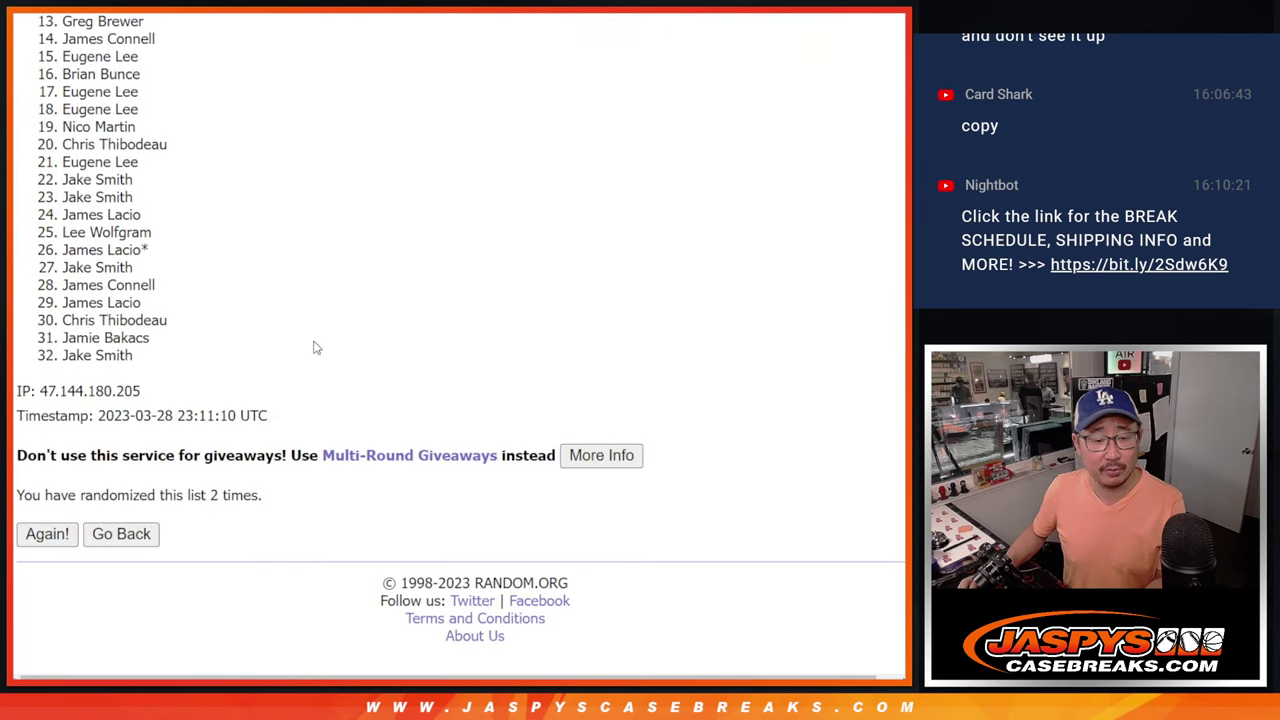
pyautogui.press('Return')
pyautogui.scroll(10, 240, 395)
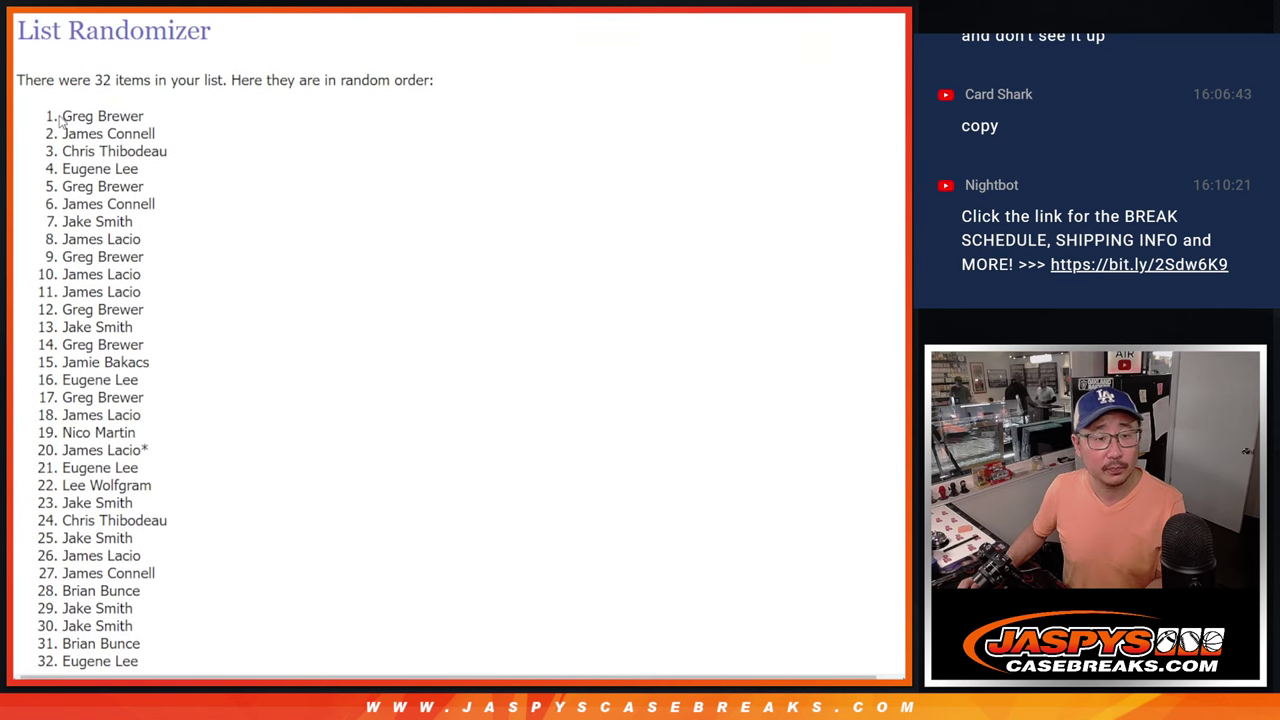
pyautogui.moveTo(58, 114)
pyautogui.mouseDown()
pyautogui.moveTo(180, 650)
pyautogui.moveTo(174, 357)
pyautogui.mouseUp()
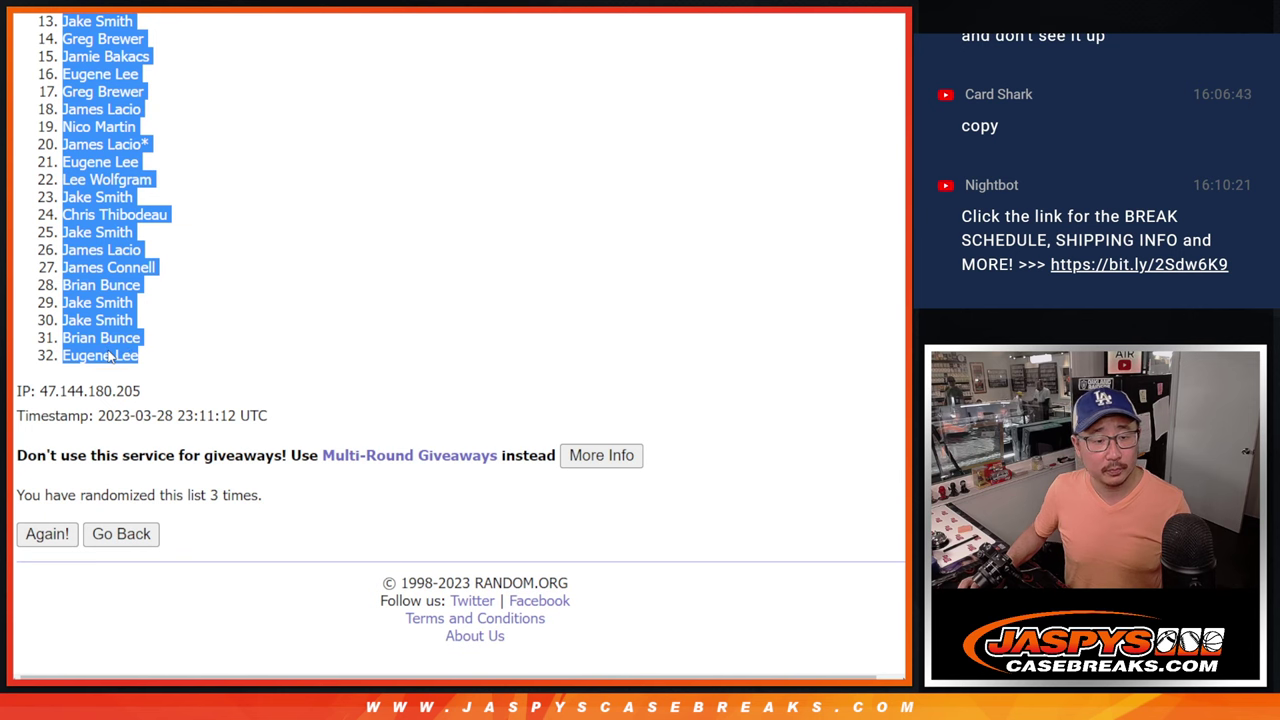
# Paste the shuffled names into column A of the sheet, starting at A1.
pyautogui.hotkey('ctrl', 'c')
pyautogui.hotkey('alt', 'Tab')
pyautogui.click(100, 150)
pyautogui.hotkey('ctrl', 'v')
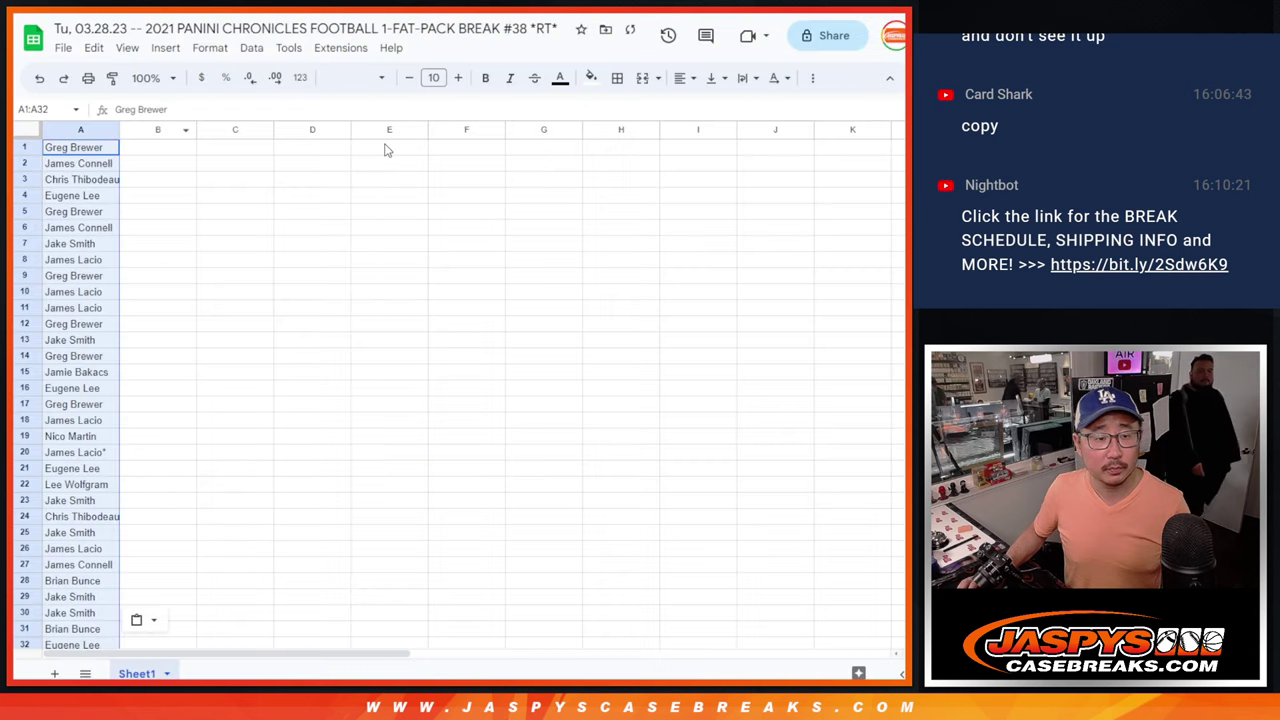
# Shuffle the 32 NFL teams three times in the List Randomizer and select the results.
pyautogui.hotkey('alt', 'Tab')
pyautogui.hotkey('ctrl', 'Tab')
pyautogui.scroll(-2, 511, 473)
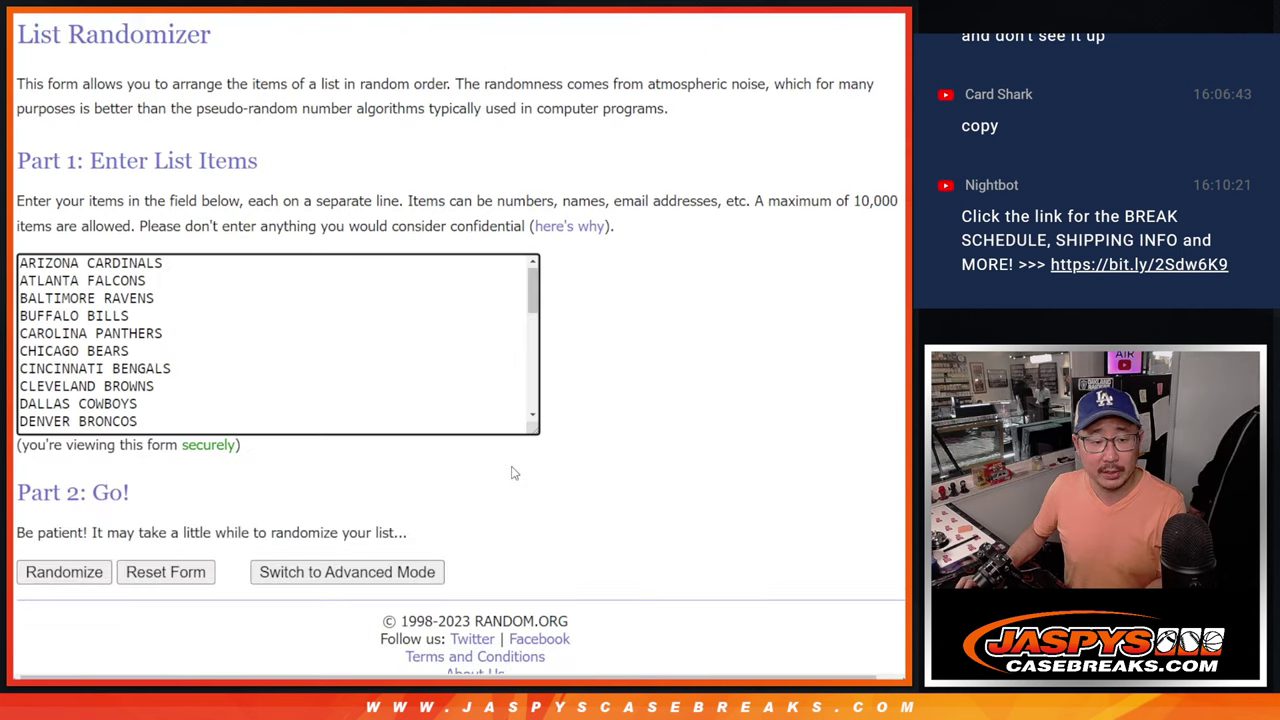
pyautogui.click(45, 572)
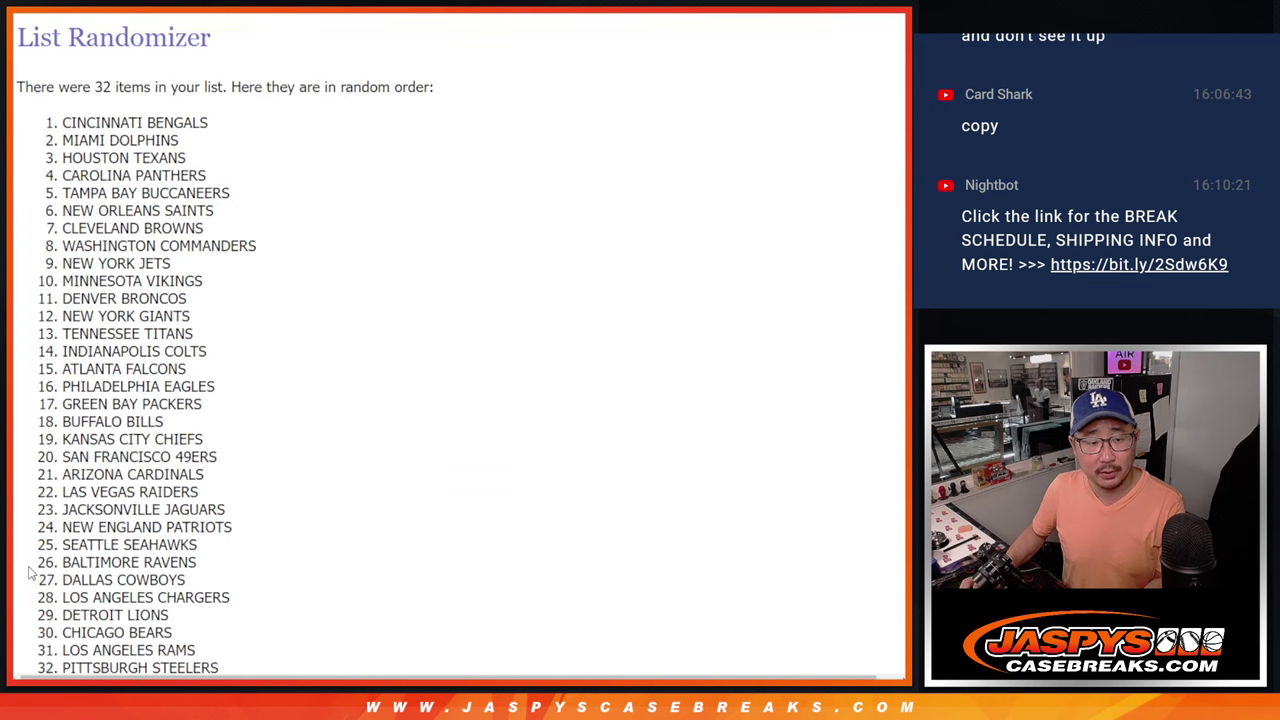
pyautogui.scroll(-3, 30, 572)
pyautogui.click(30, 538)
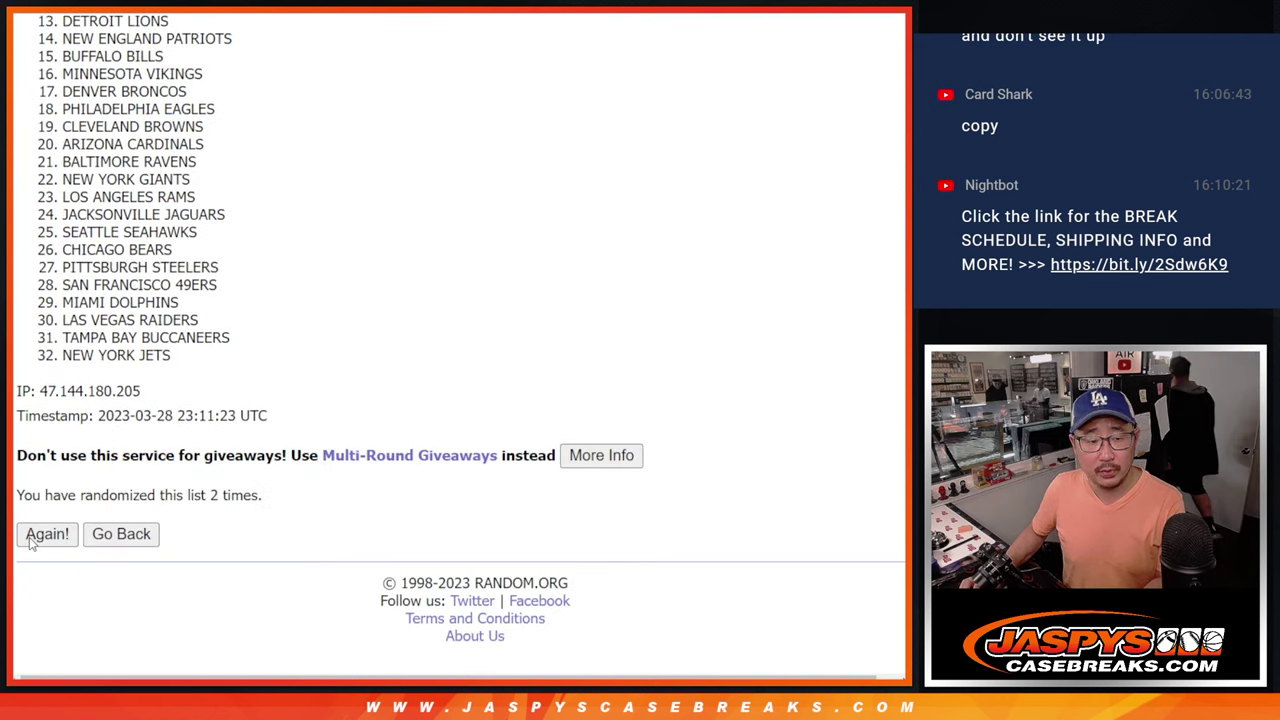
pyautogui.click(30, 538)
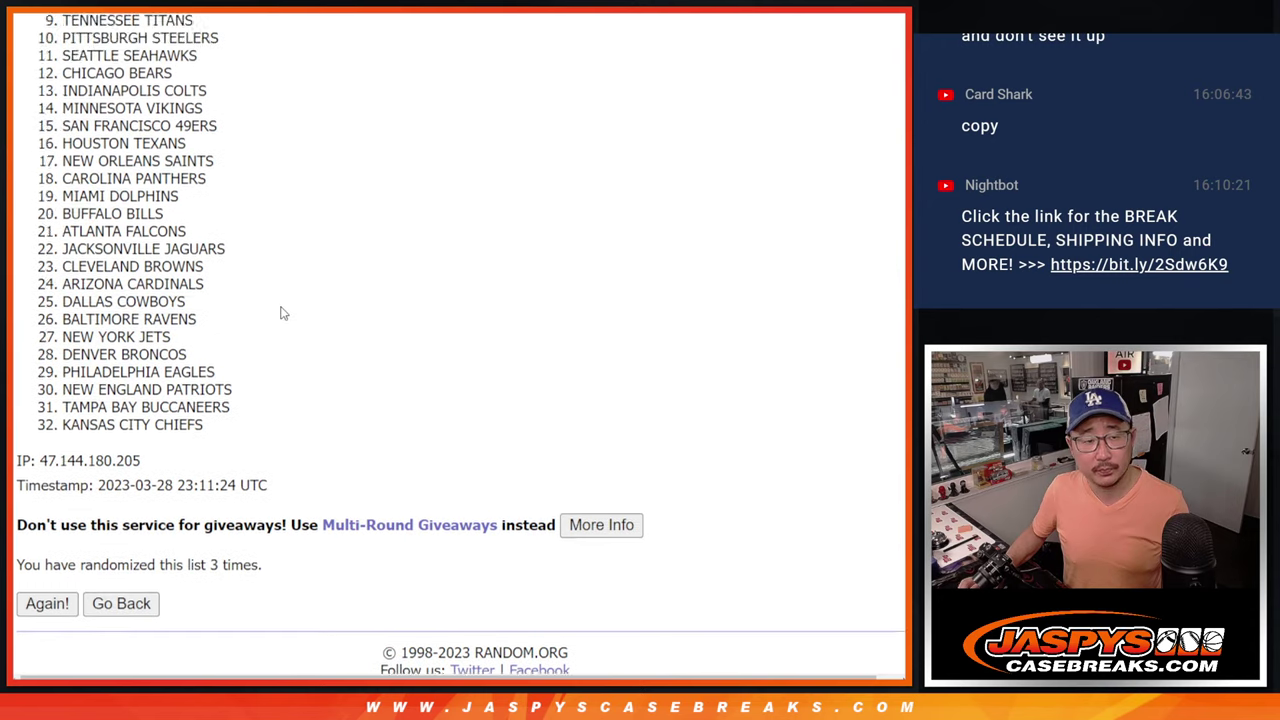
pyautogui.scroll(4, 281, 313)
pyautogui.moveTo(62, 186)
pyautogui.mouseDown()
pyautogui.moveTo(140, 277)
pyautogui.moveTo(277, 529)
pyautogui.moveTo(249, 364)
pyautogui.mouseUp()
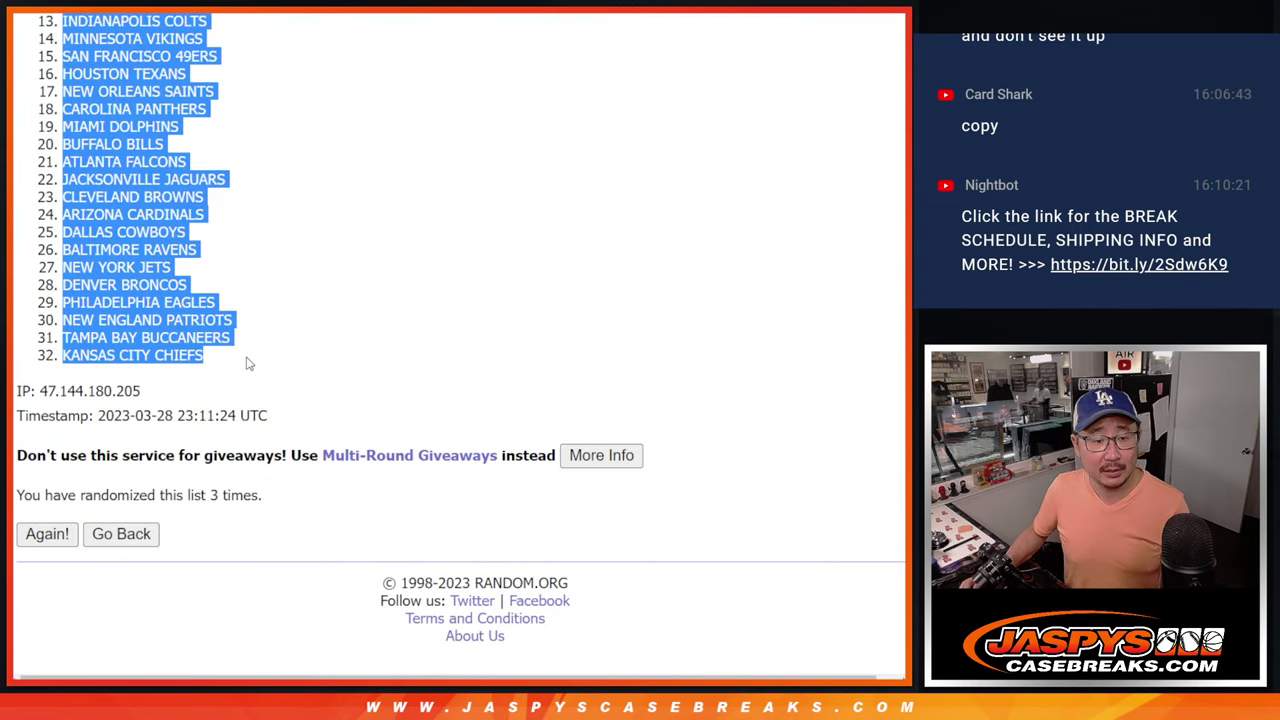
# Paste the shuffled NFL teams into column B, starting at B1.
pyautogui.hotkey('ctrl', 'c')
pyautogui.hotkey('alt', 'Tab')
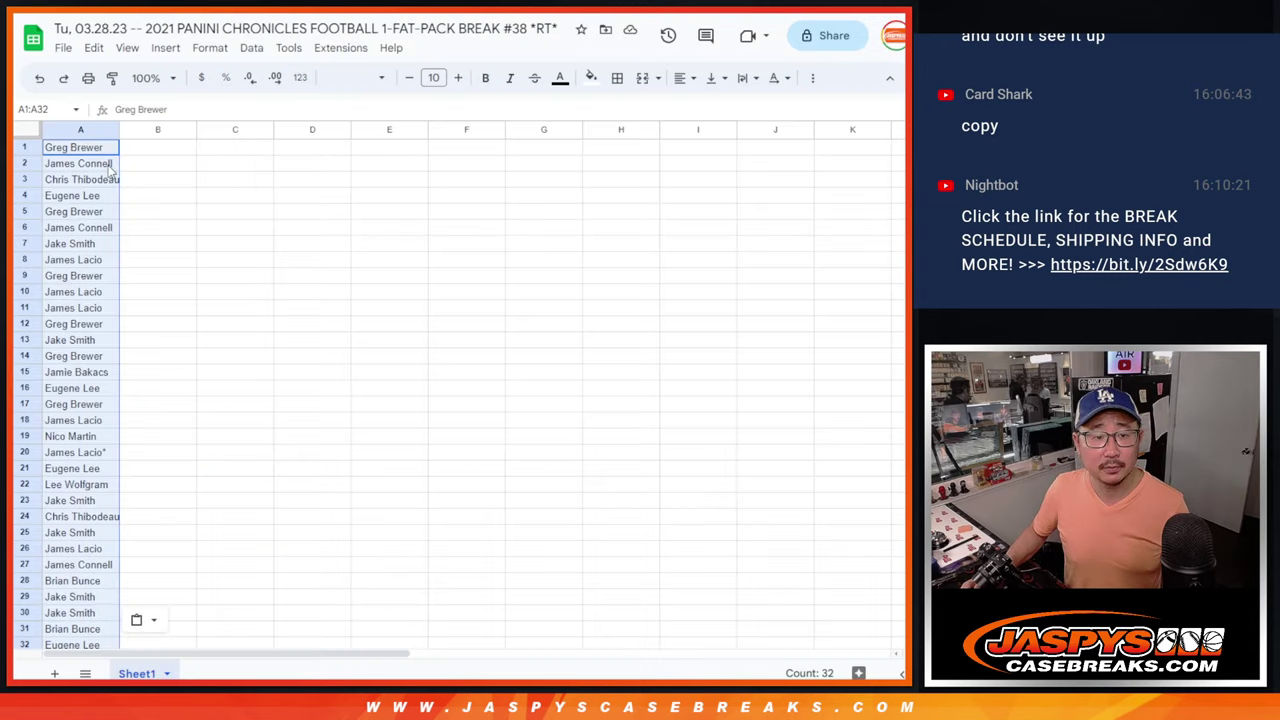
pyautogui.click(131, 149)
pyautogui.hotkey('ctrl', 'v')
# Set the whole sheet to Droid Serif font, size 12.
pyautogui.click(28, 133)
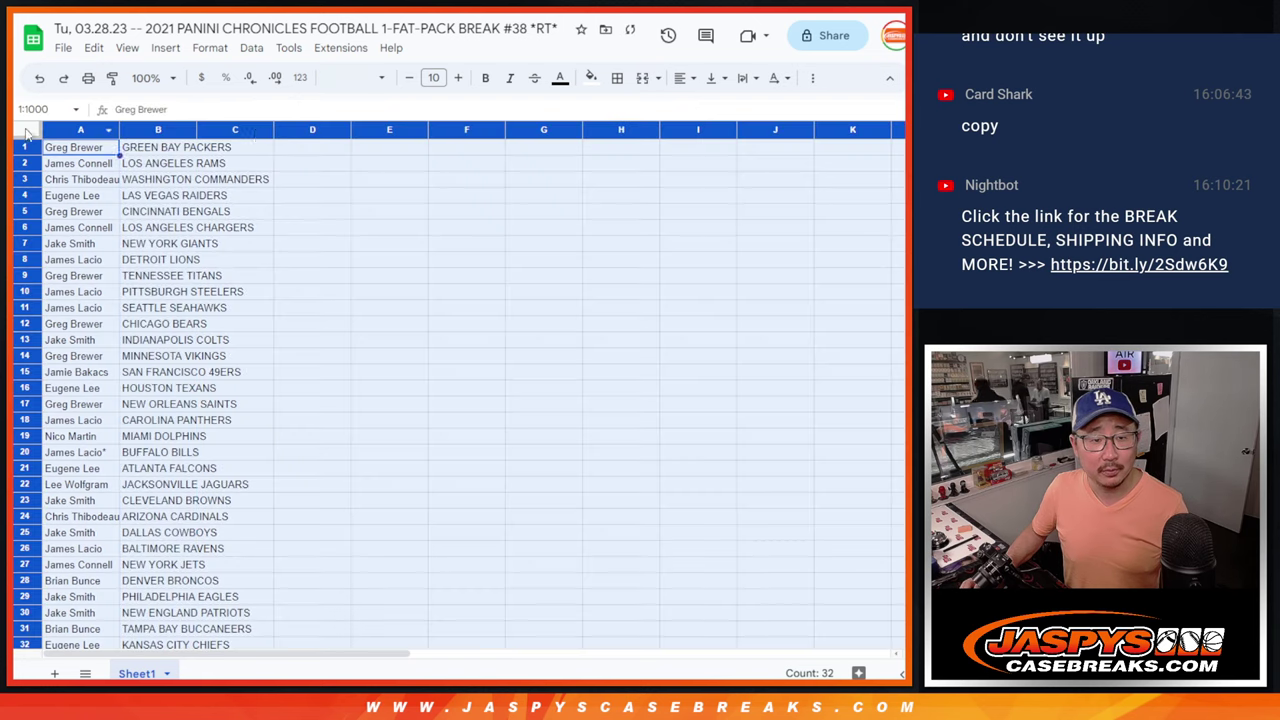
pyautogui.click(380, 78)
pyautogui.click(390, 234)
pyautogui.click(434, 77)
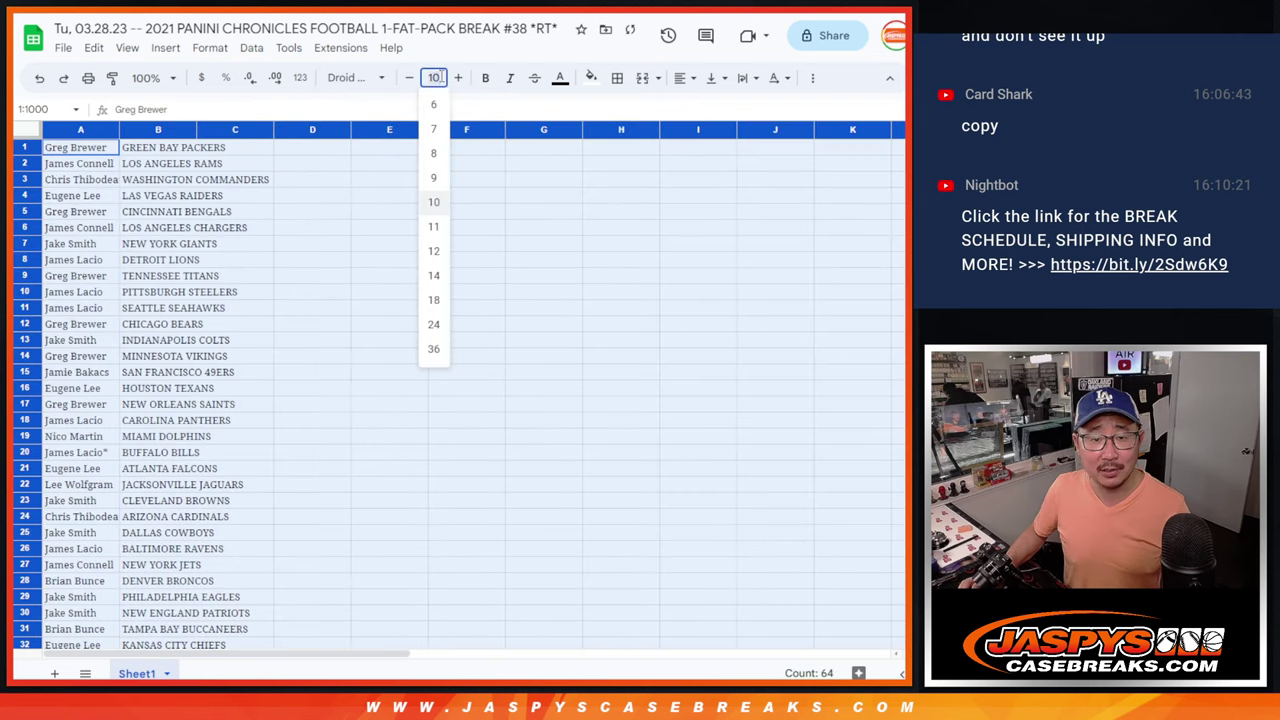
pyautogui.click(150, 77)
# Zoom the sheet to 150% and auto-fit columns A and B to their contents.
pyautogui.click(150, 77)
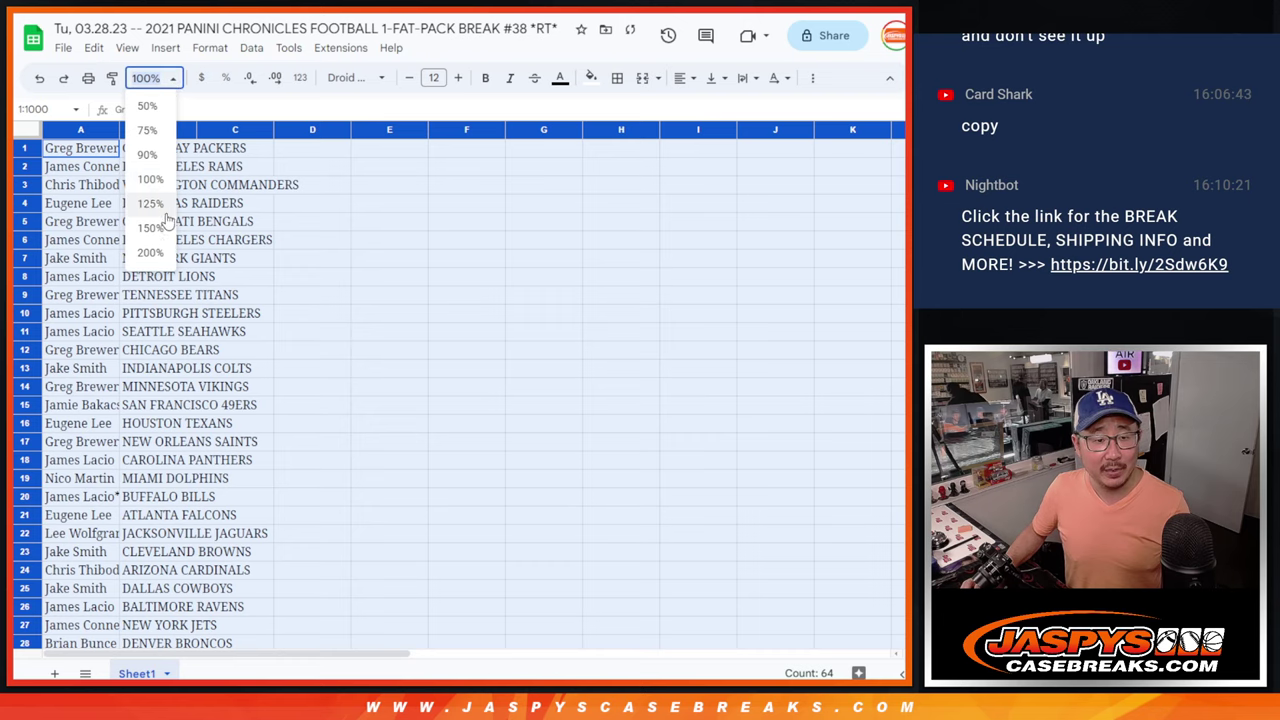
pyautogui.click(155, 222)
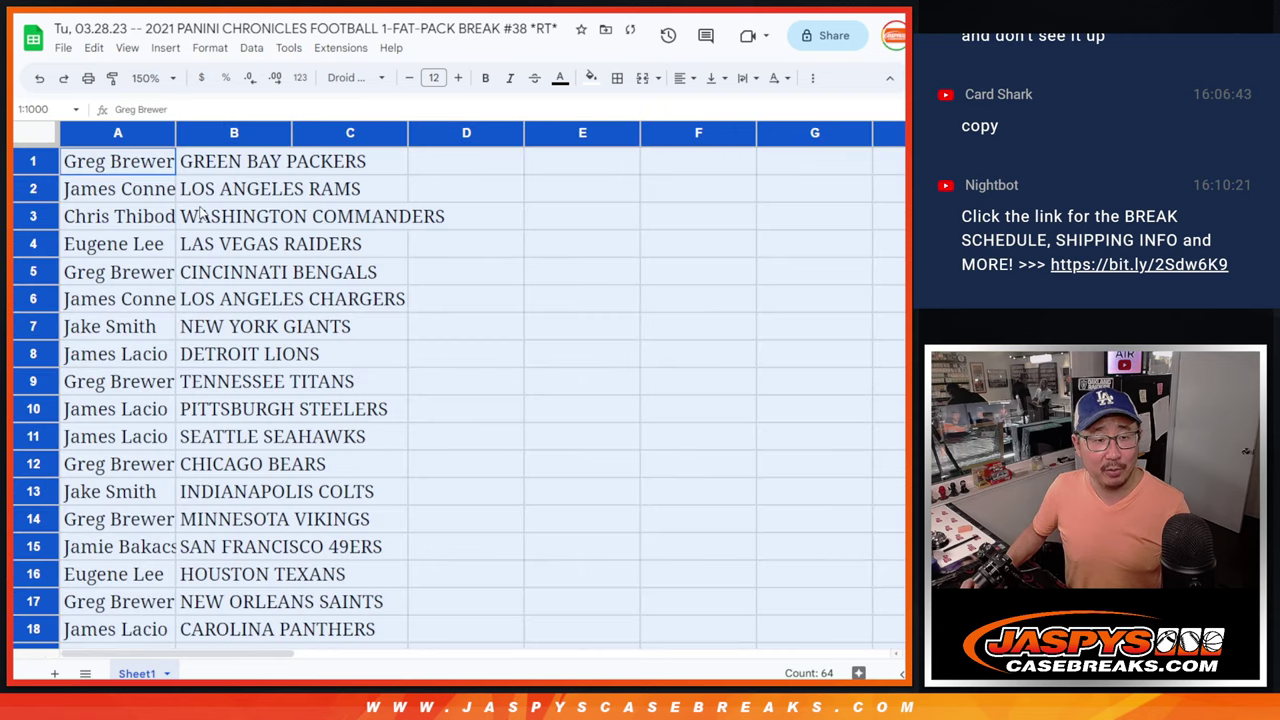
pyautogui.doubleClick(174, 133)
pyautogui.click(192, 165)
# Select the name–team pairs in two halves, A1:B16 and A17:B32.
pyautogui.keyDown('shift'); pyautogui.click(288, 574); pyautogui.keyUp('shift')
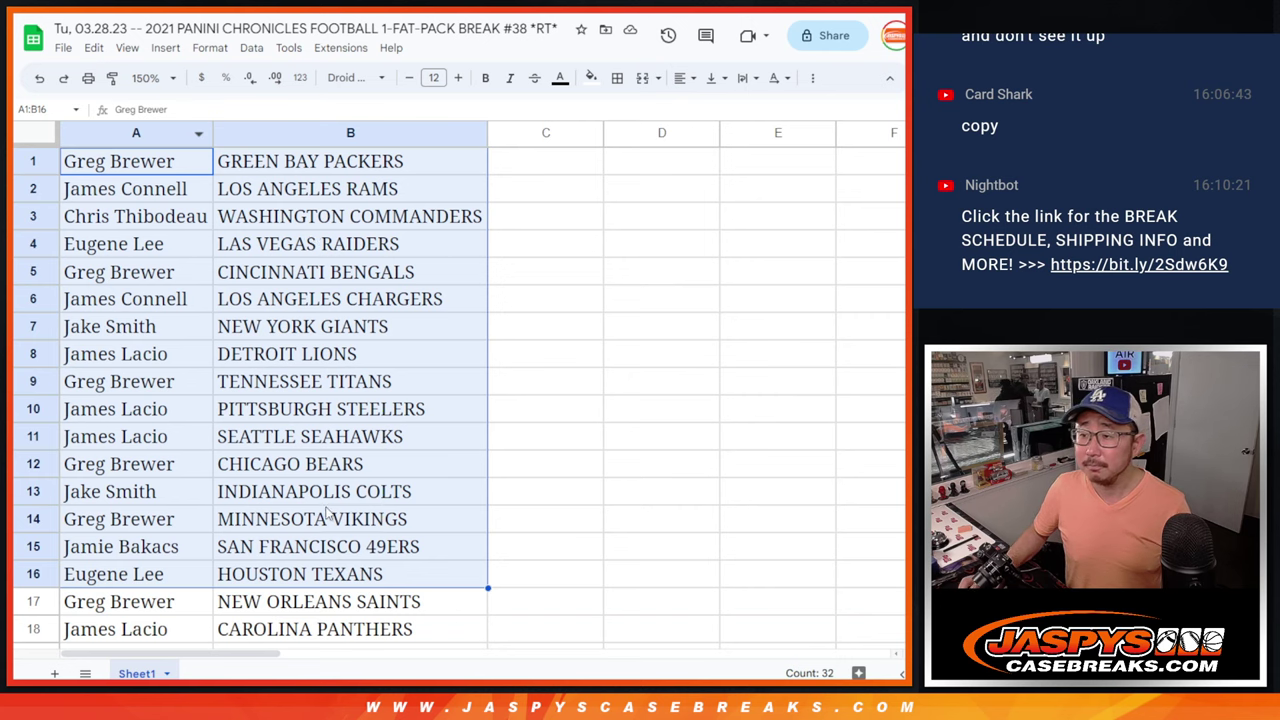
pyautogui.scroll(-5, 326, 511)
pyautogui.click(172, 220)
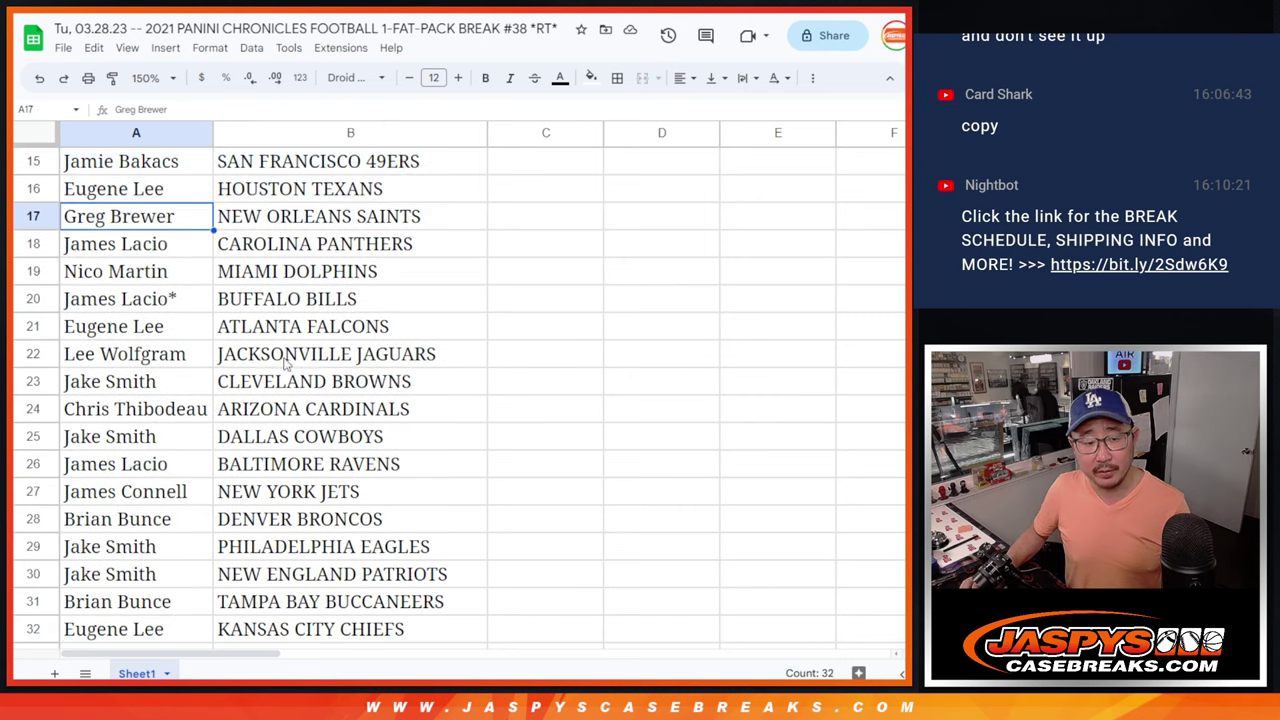
pyautogui.keyDown('shift'); pyautogui.click(268, 632); pyautogui.keyUp('shift')
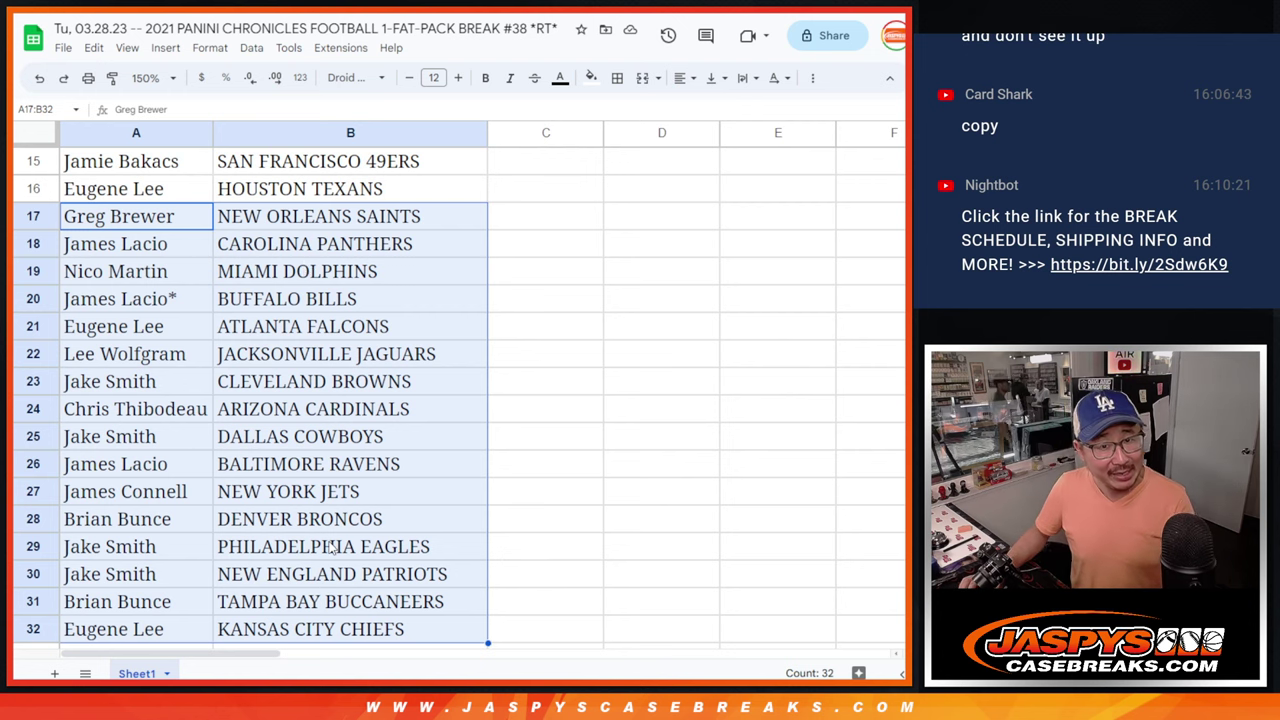
pyautogui.scroll(5, 340, 520)
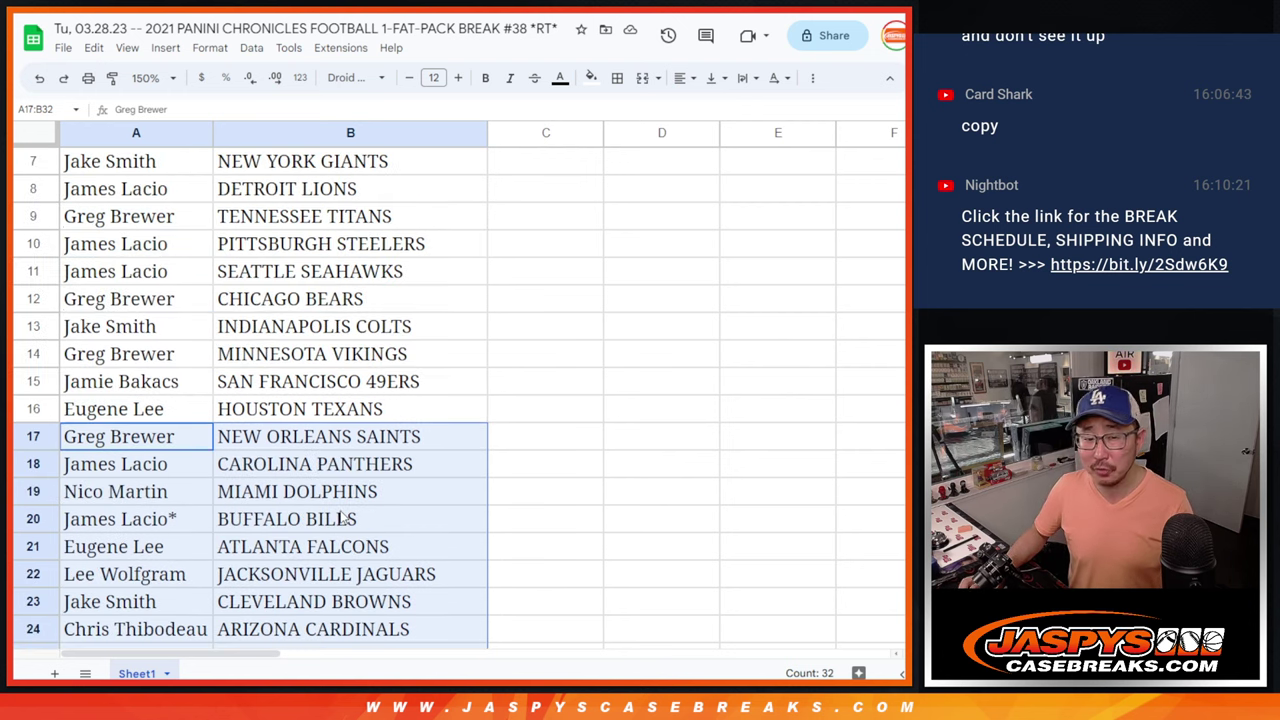
pyautogui.click(165, 80)
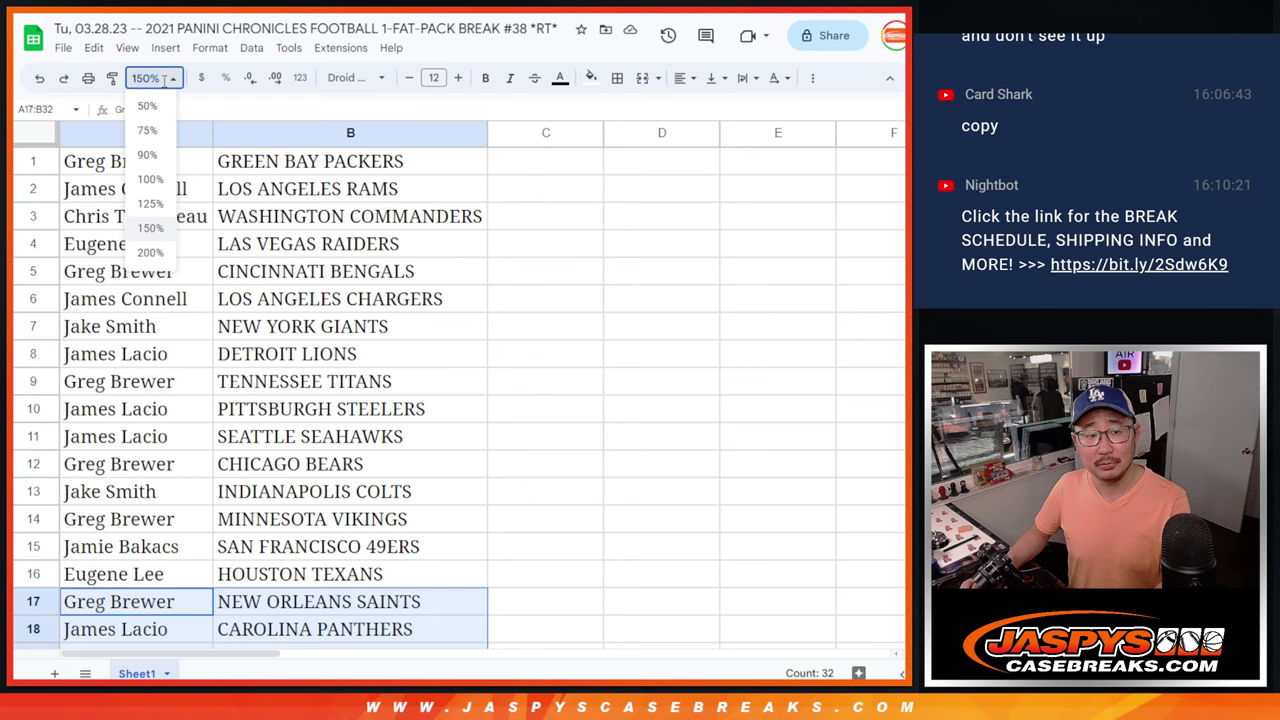
# Zoom to 85% and sort the sheet A to Z by the team column B.
pyautogui.press('Return')
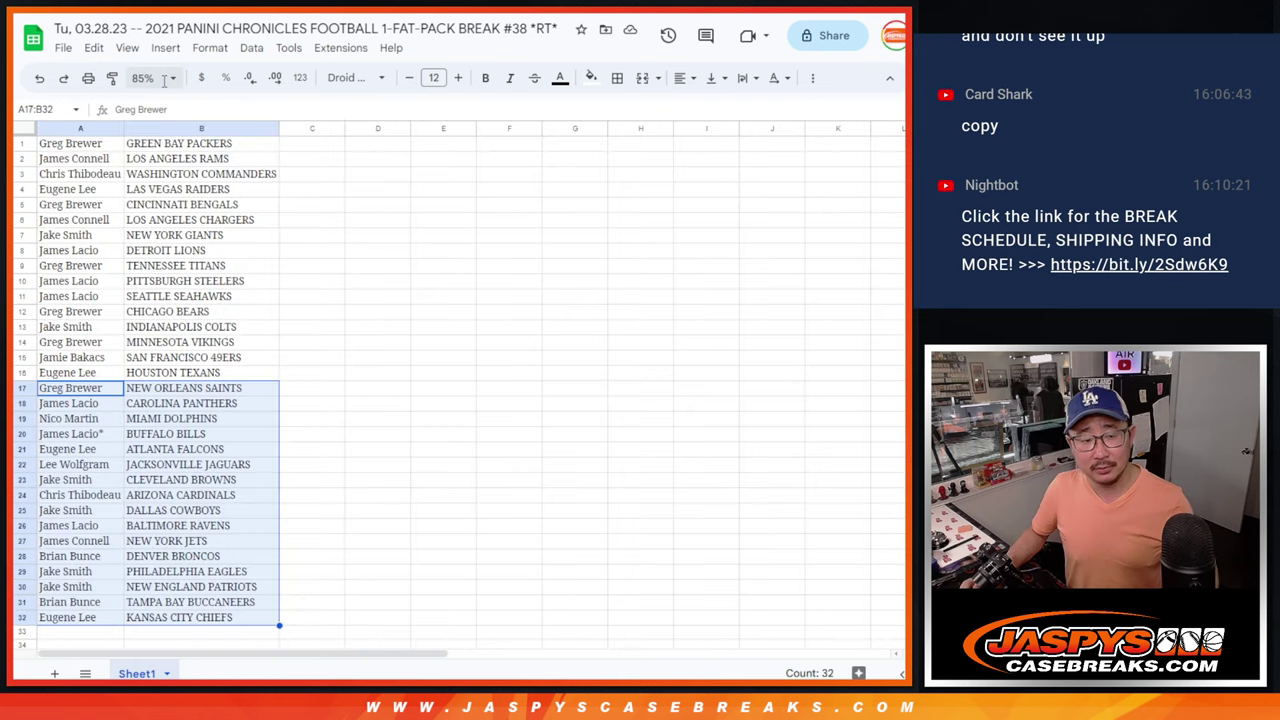
pyautogui.rightClick(185, 128)
pyautogui.click(252, 453)
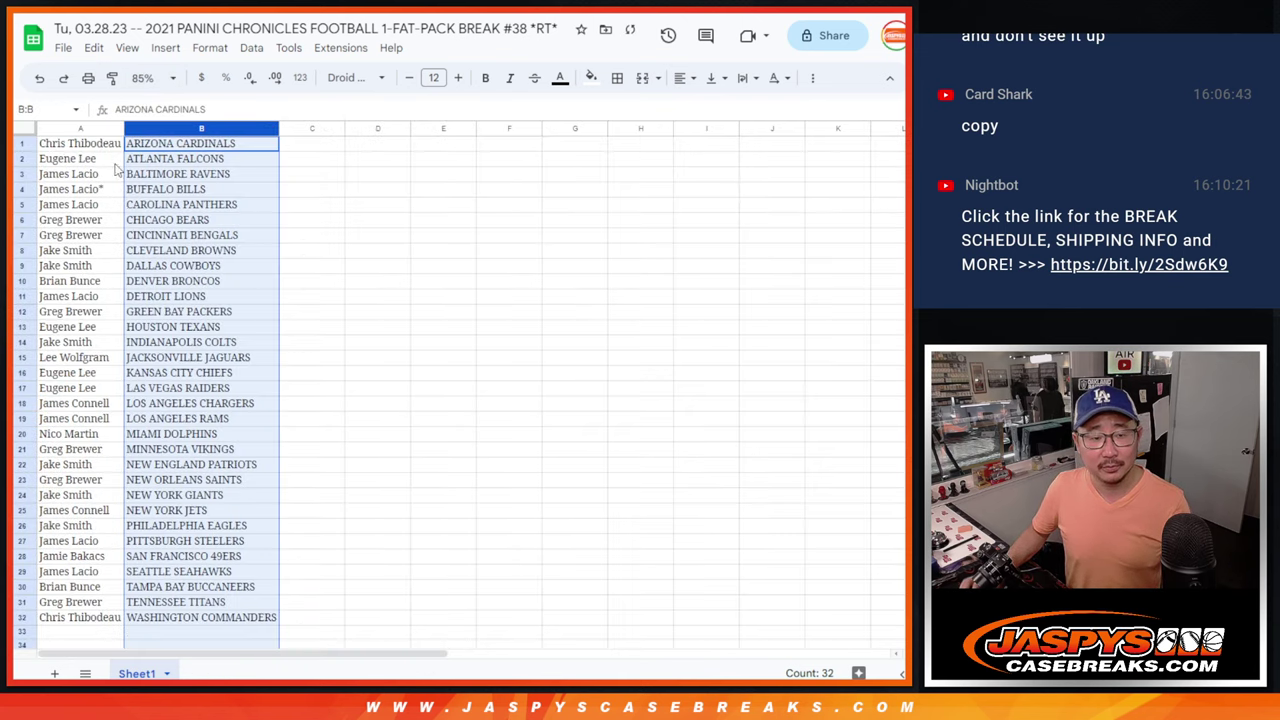
# Apply all borders to the table A1:B32.
pyautogui.click(91, 173)
pyautogui.hotkey('ctrl', 'a')
pyautogui.click(617, 78)
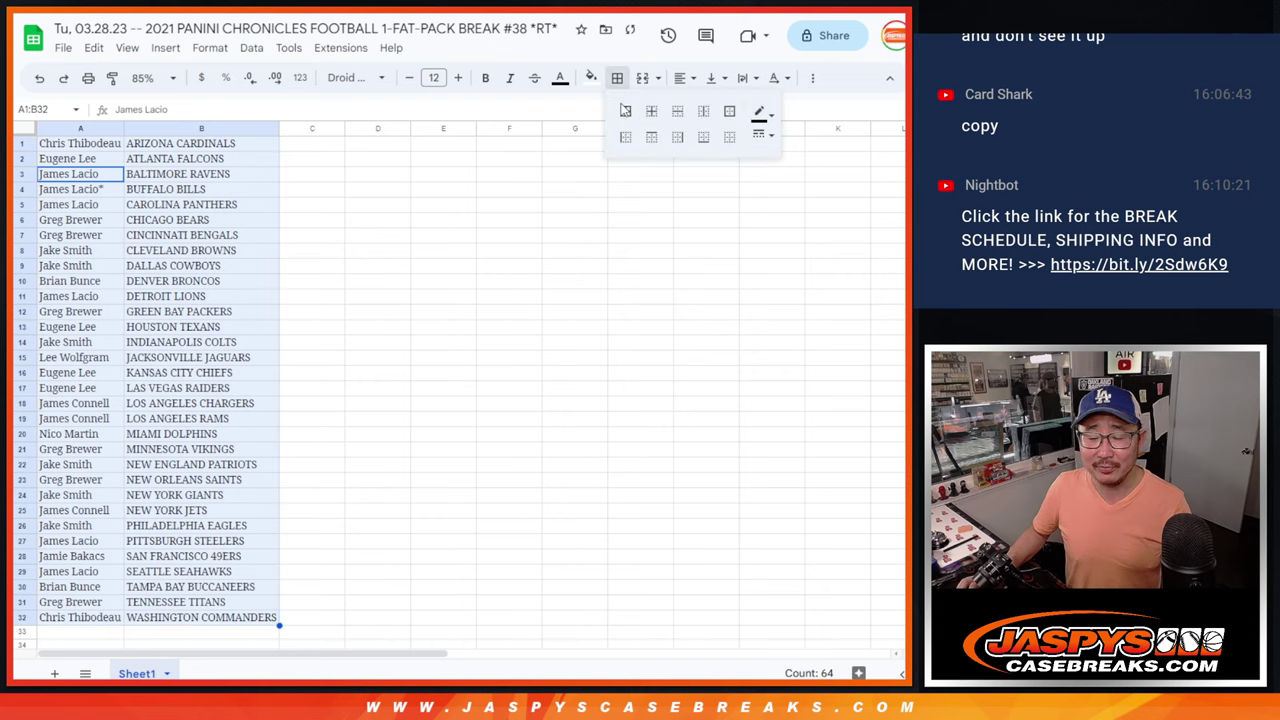
pyautogui.click(625, 111)
# Print the sheet in portrait orientation with the workbook title as the page header.
pyautogui.click(88, 77)
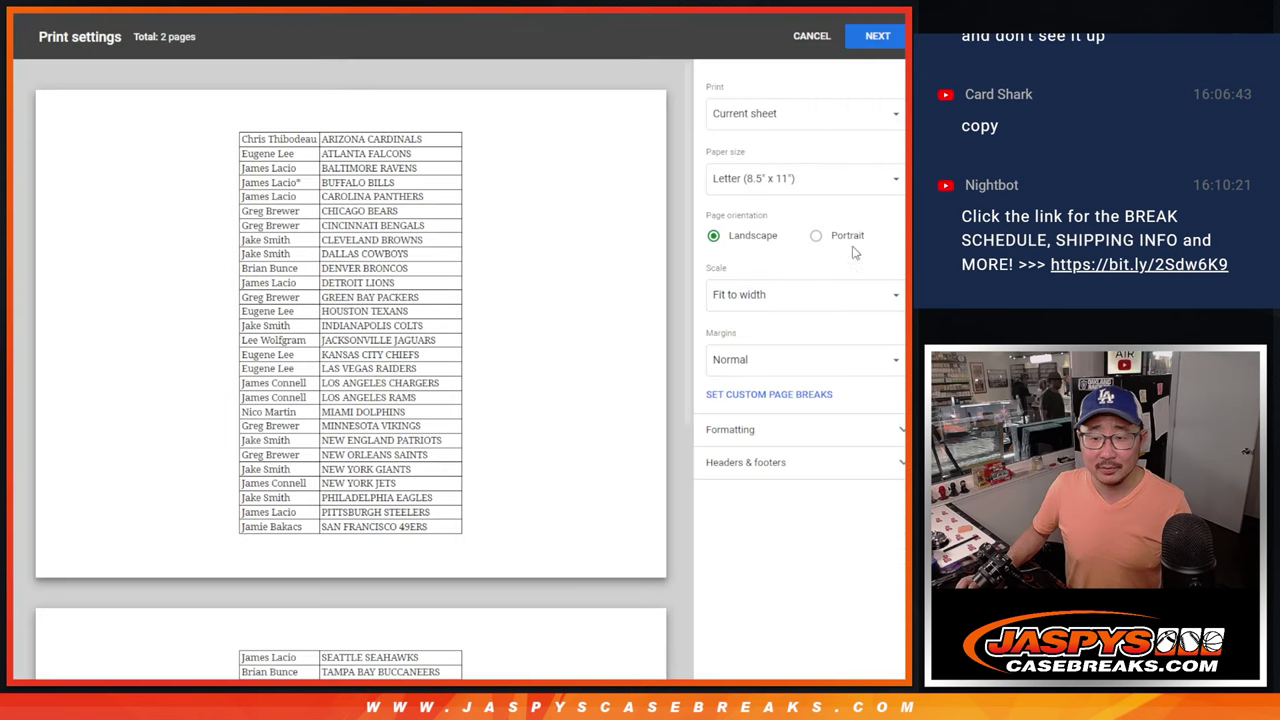
pyautogui.click(816, 235)
pyautogui.click(806, 461)
pyautogui.click(750, 528)
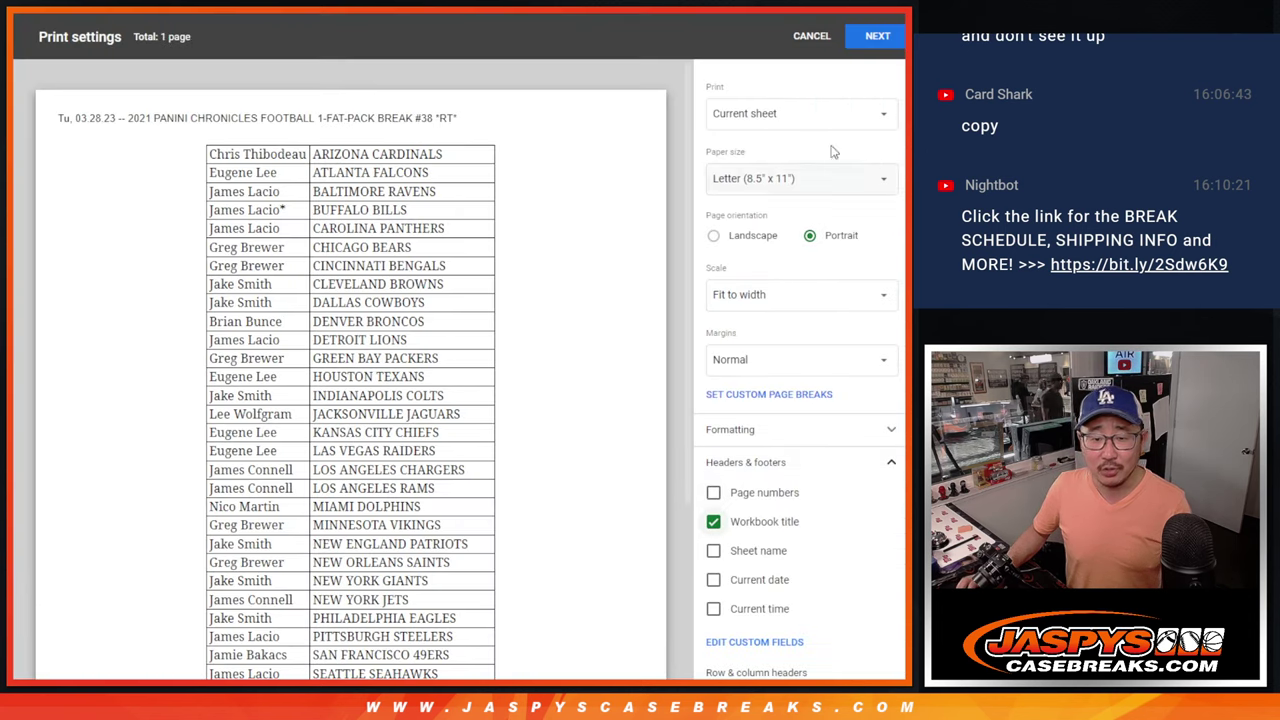
pyautogui.click(877, 36)
pyautogui.press('Return')
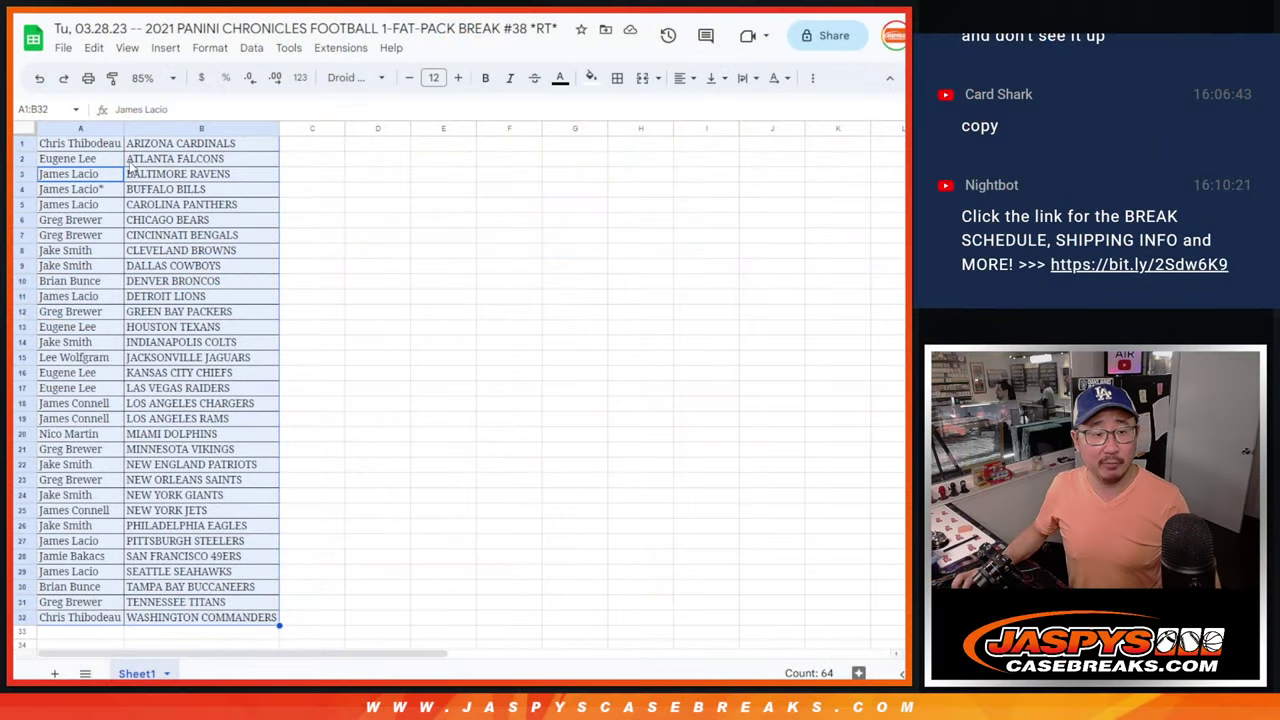
# Copy names A1:A32 into the RANDOM.ORG list box, then roll two dice for 6 and 1.
pyautogui.scroll(-3, 177, 313)
pyautogui.keyDown('shift'); pyautogui.click(110, 466); pyautogui.keyUp('shift')
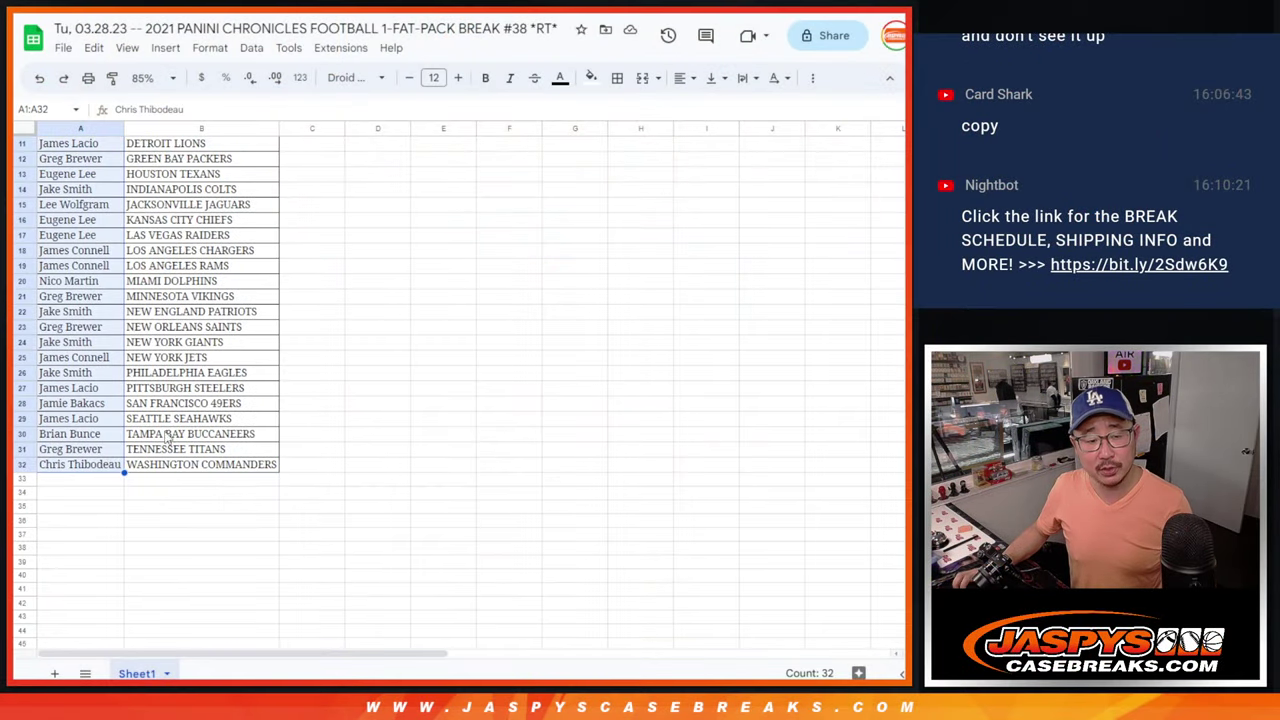
pyautogui.hotkey('ctrl', 'c')
pyautogui.scroll(3, 187, 425)
pyautogui.hotkey('alt', 'Tab')
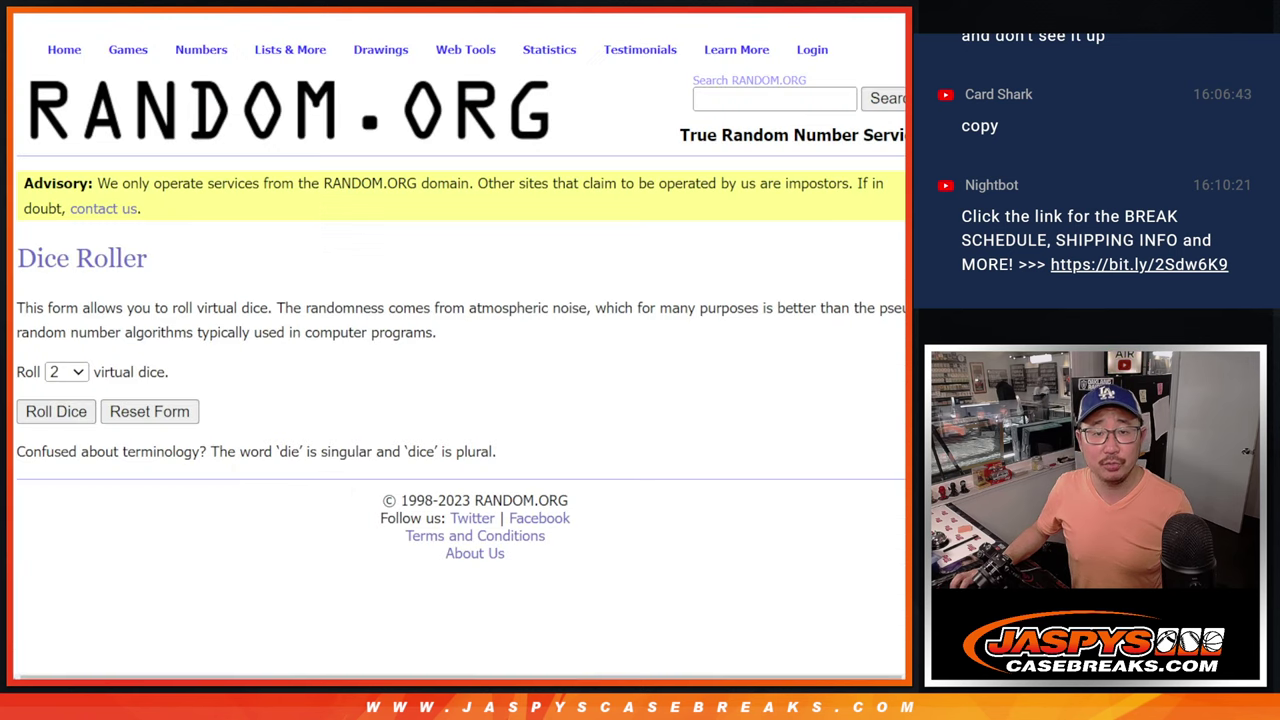
pyautogui.hotkey('ctrl', 'Tab')
pyautogui.click(366, 543)
pyautogui.hotkey('ctrl', 'v')
pyautogui.scroll(10, 390, 558)
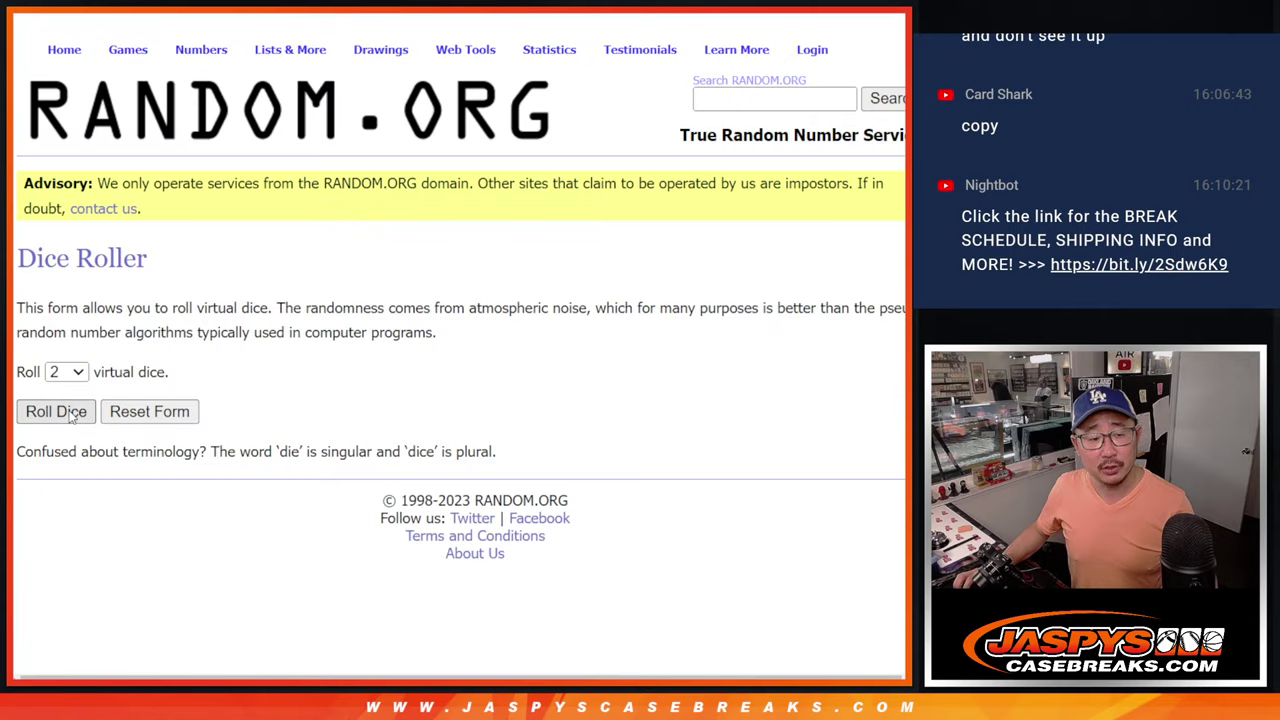
pyautogui.click(70, 418)
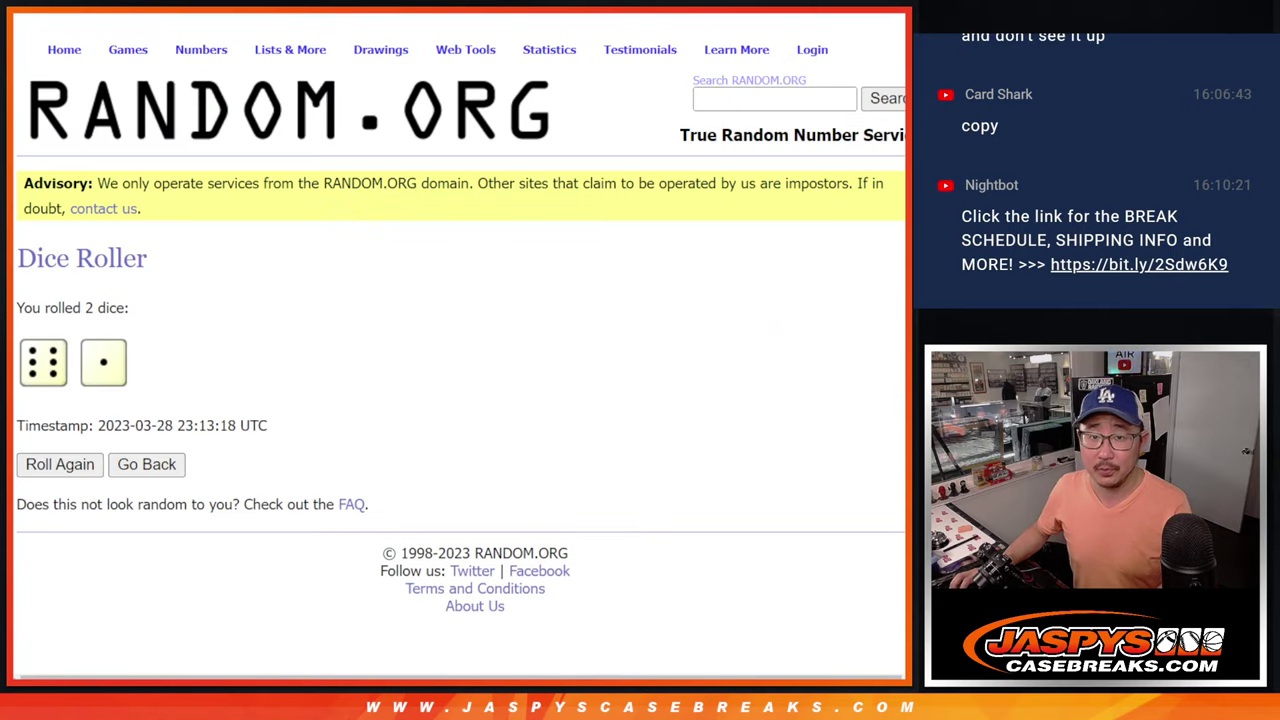
# Randomize the 32 pasted names seven times, reaching the 23:13:36 UTC result.
pyautogui.scroll(-3, 716, 381)
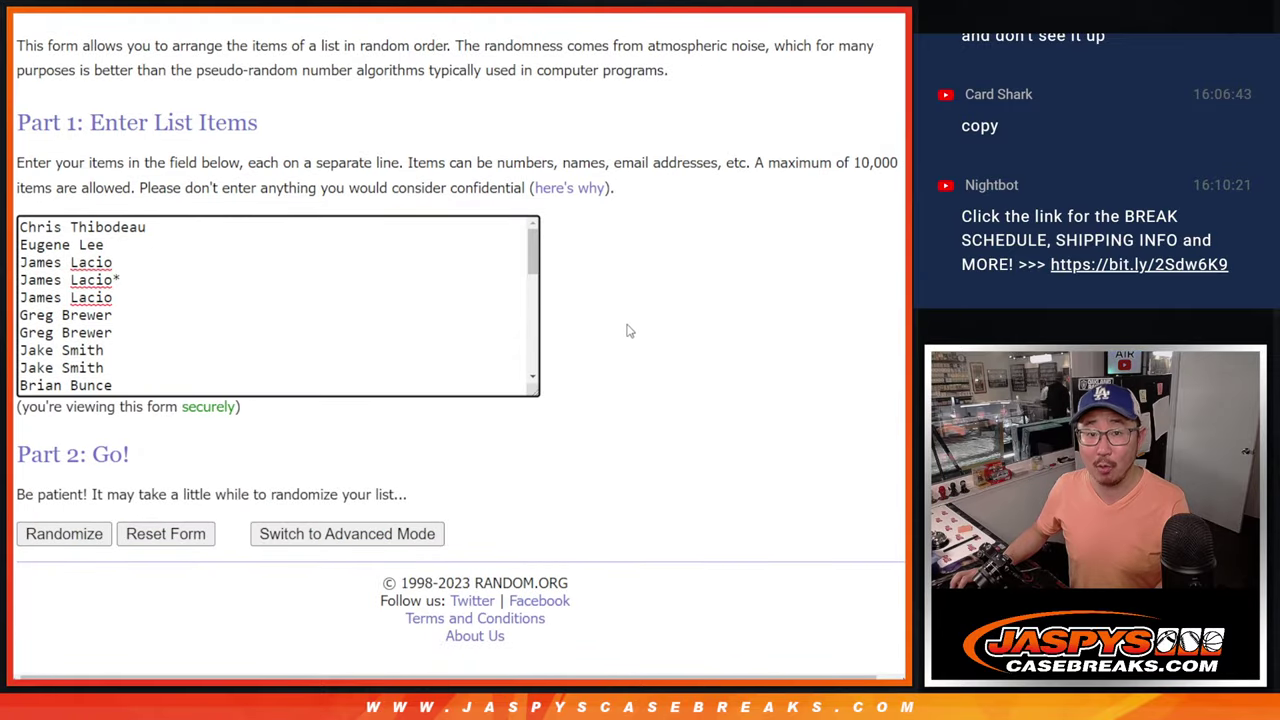
pyautogui.moveTo(532, 252); pyautogui.dragTo(532, 365)
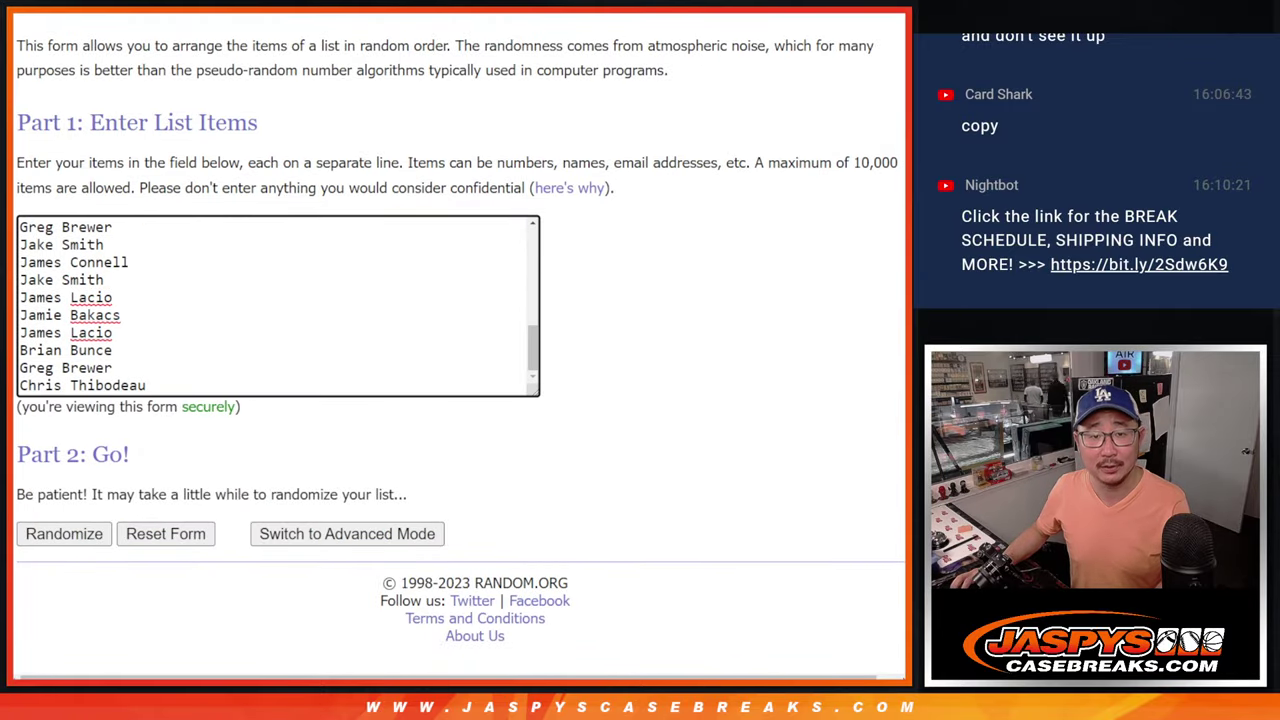
pyautogui.click(44, 532)
pyautogui.click(40, 531)
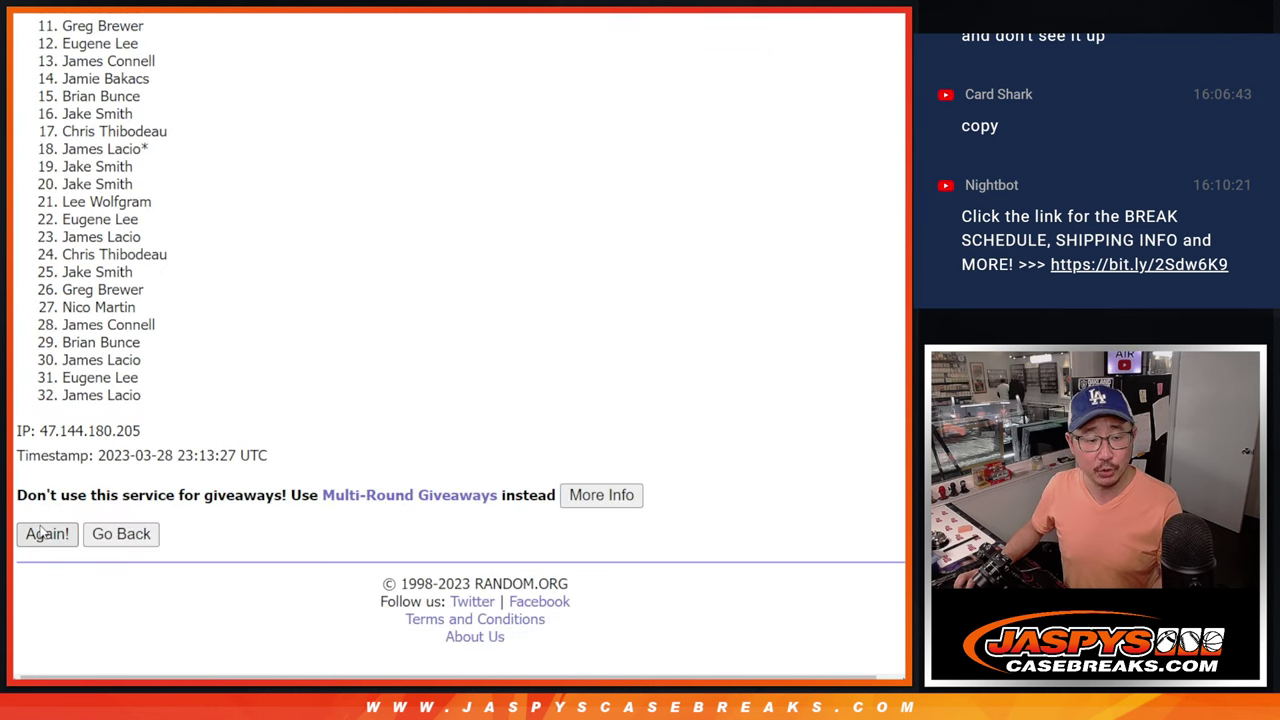
pyautogui.click(40, 531)
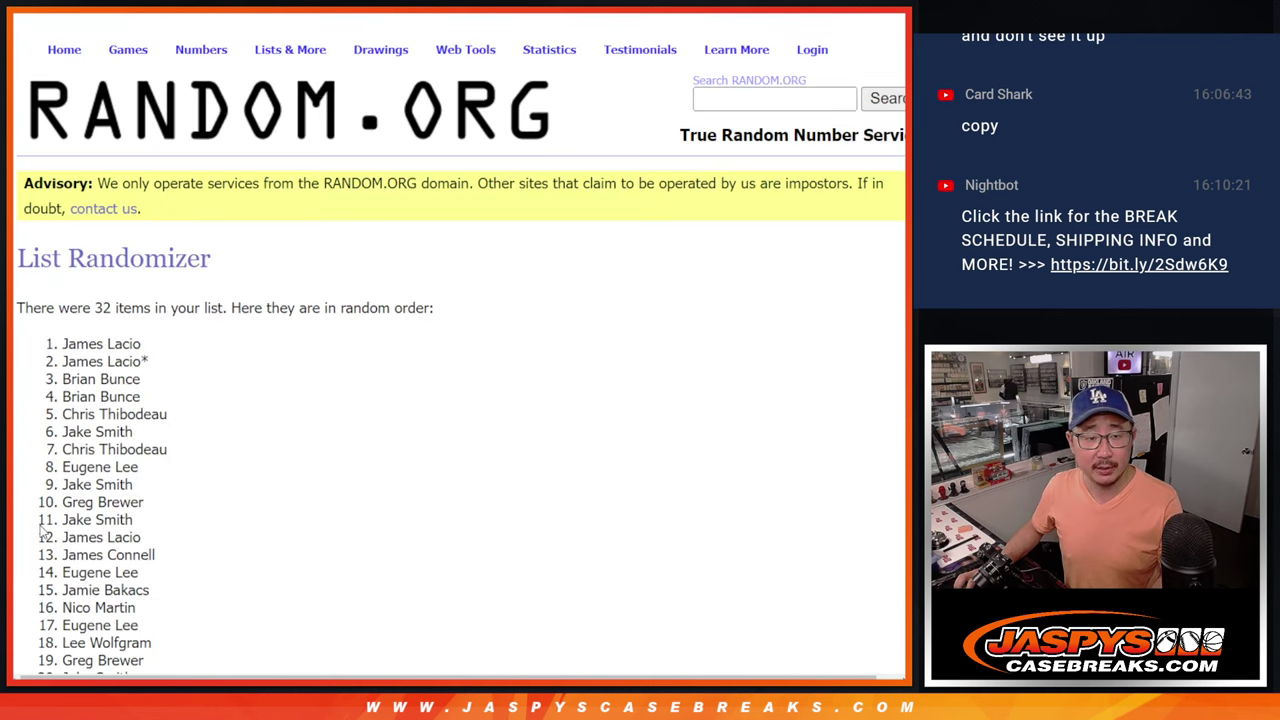
pyautogui.click(40, 531)
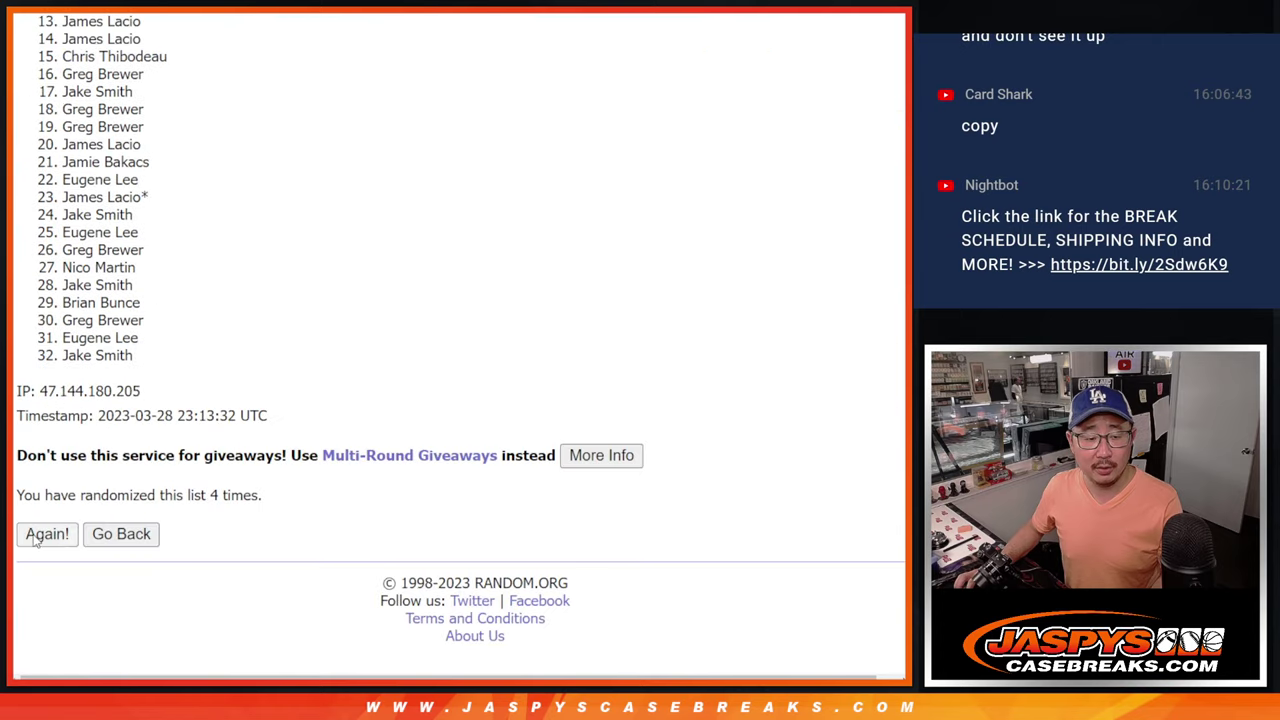
pyautogui.click(35, 540)
pyautogui.click(35, 540)
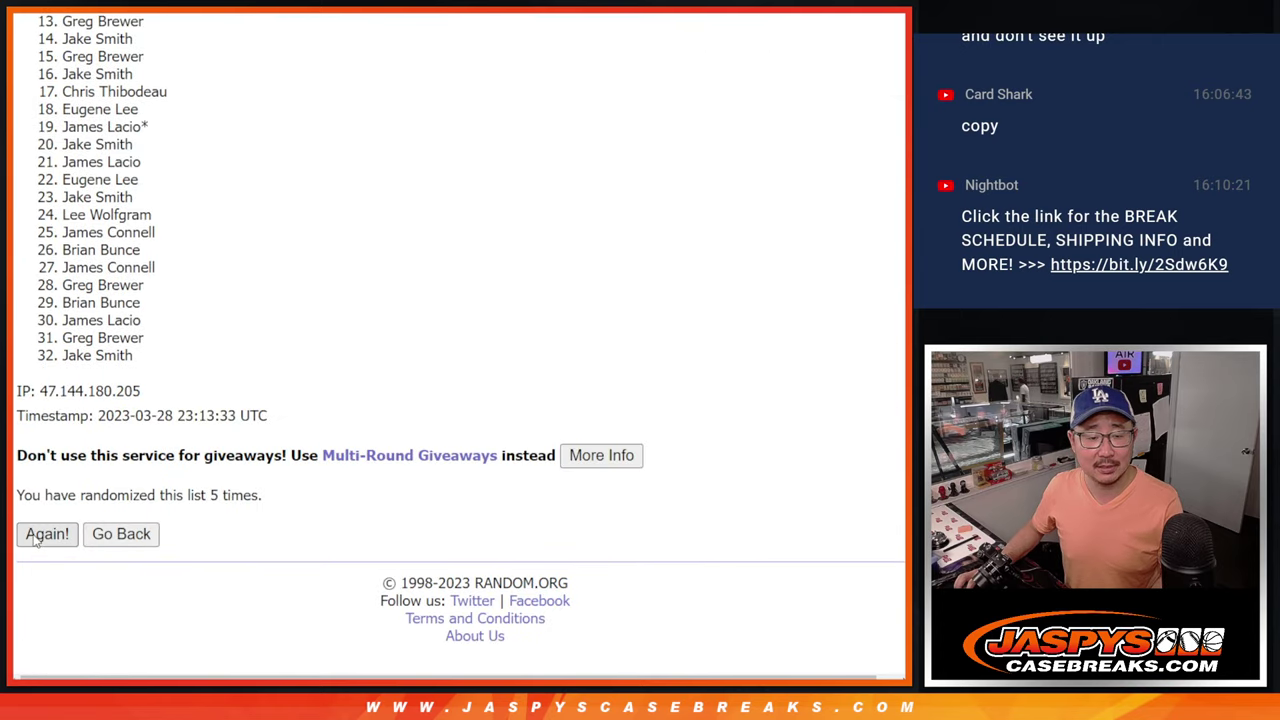
pyautogui.press('Return')
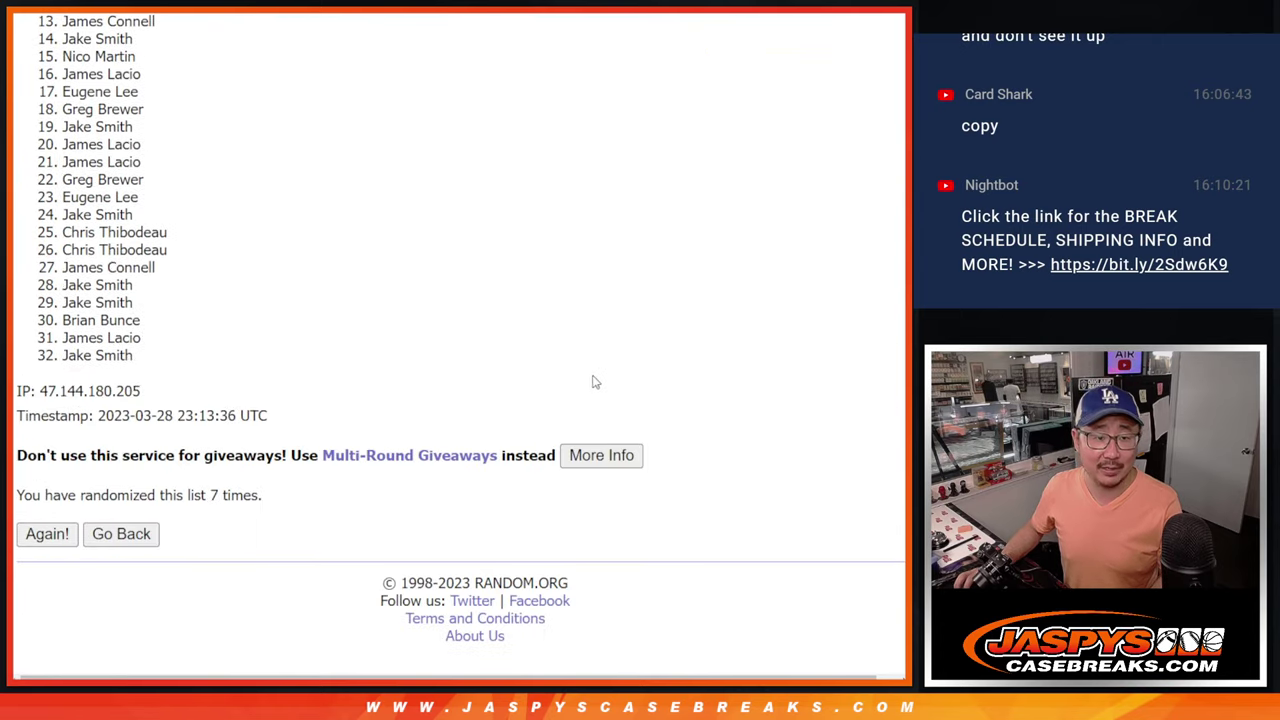
pyautogui.scroll(1, 460, 330)
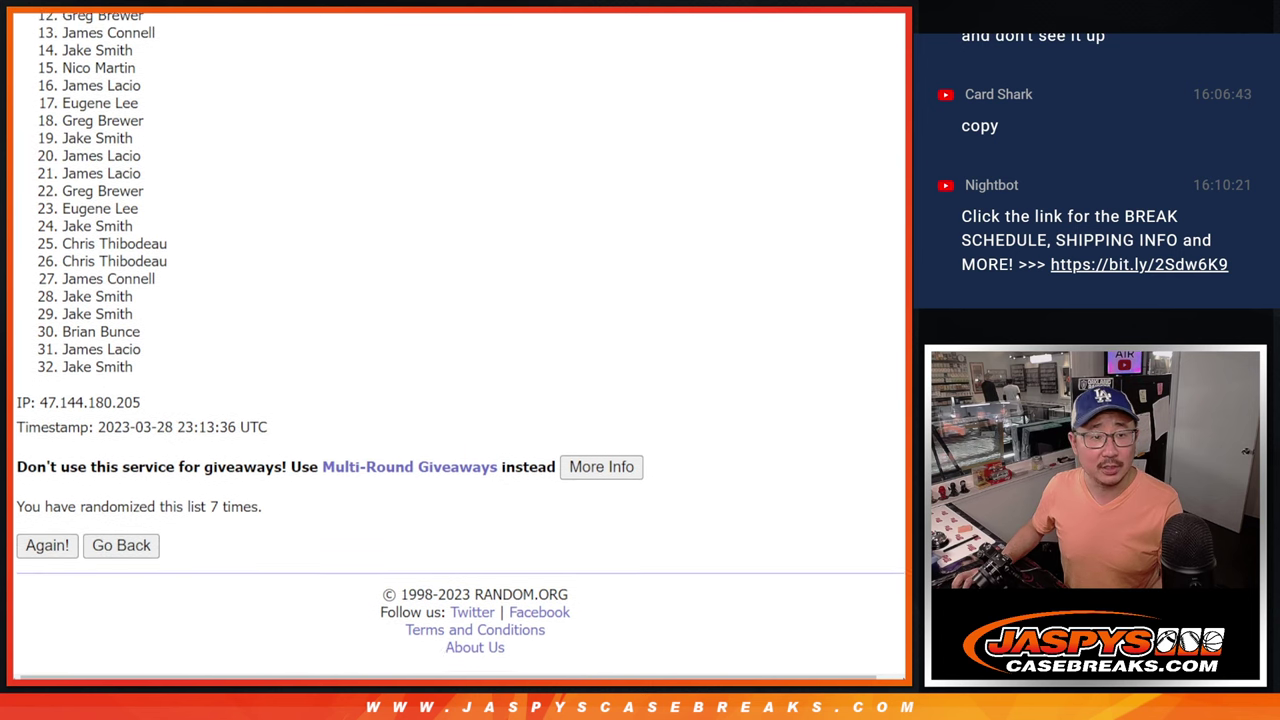
pyautogui.scroll(1, 460, 340)
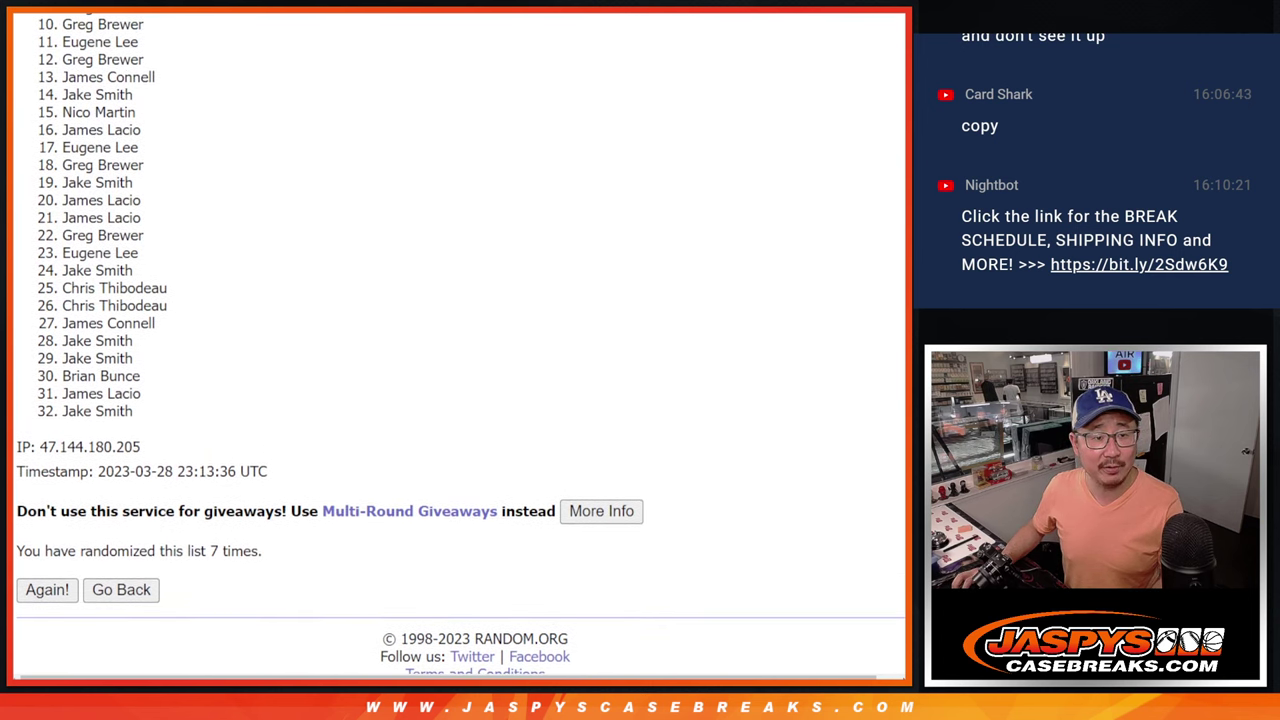
# Return to the top of the shuffled results and highlight names 1 through 6.
pyautogui.scroll(1, 460, 340)
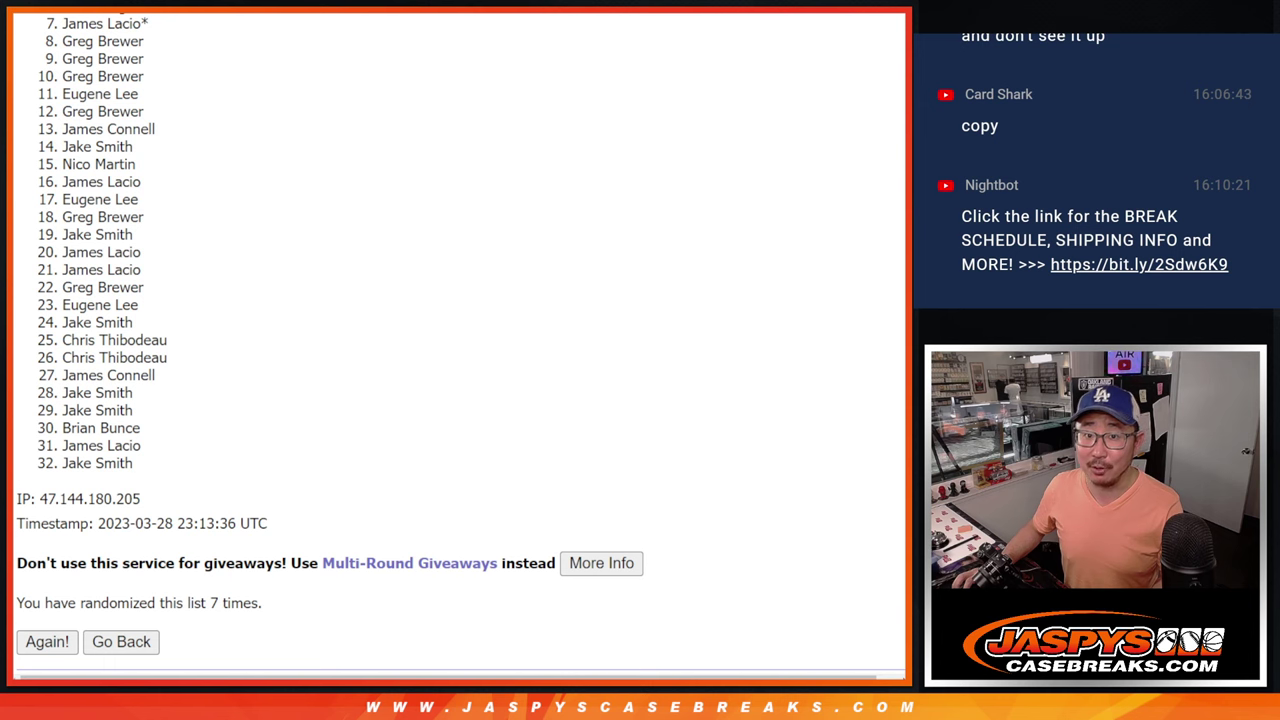
pyautogui.scroll(1, 461, 342)
pyautogui.scroll(3, 461, 342)
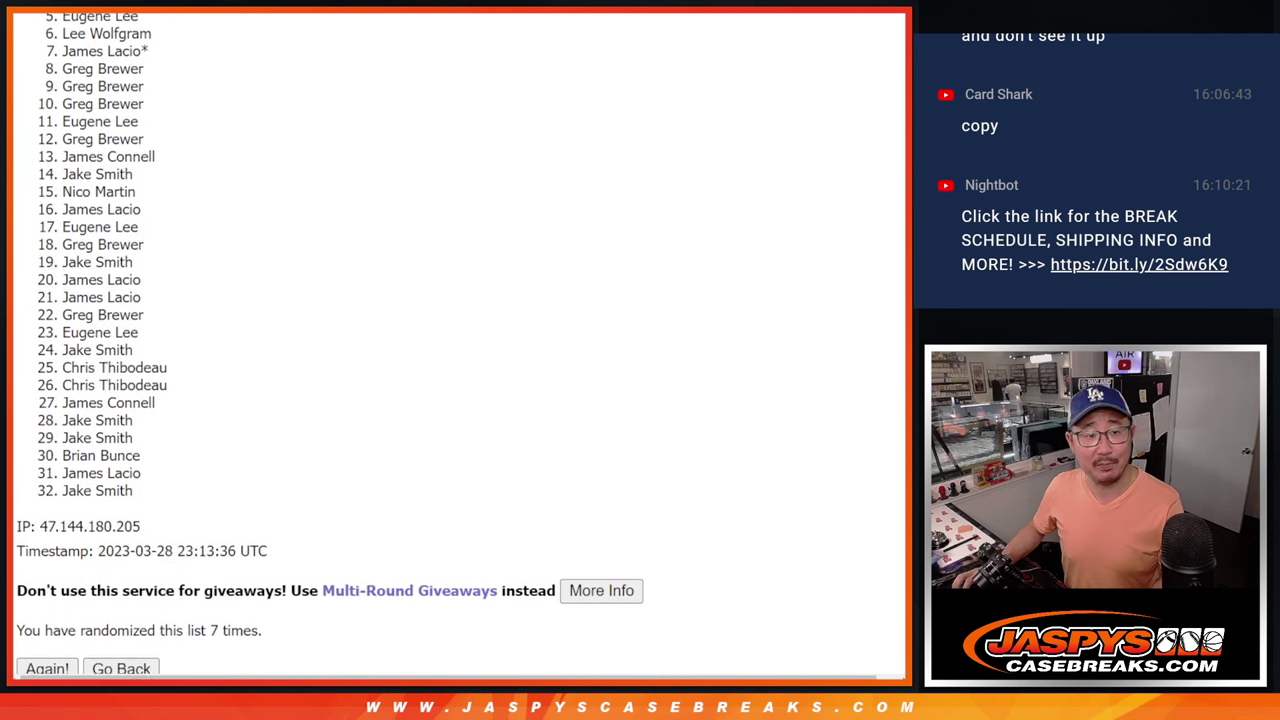
pyautogui.scroll(2, 461, 342)
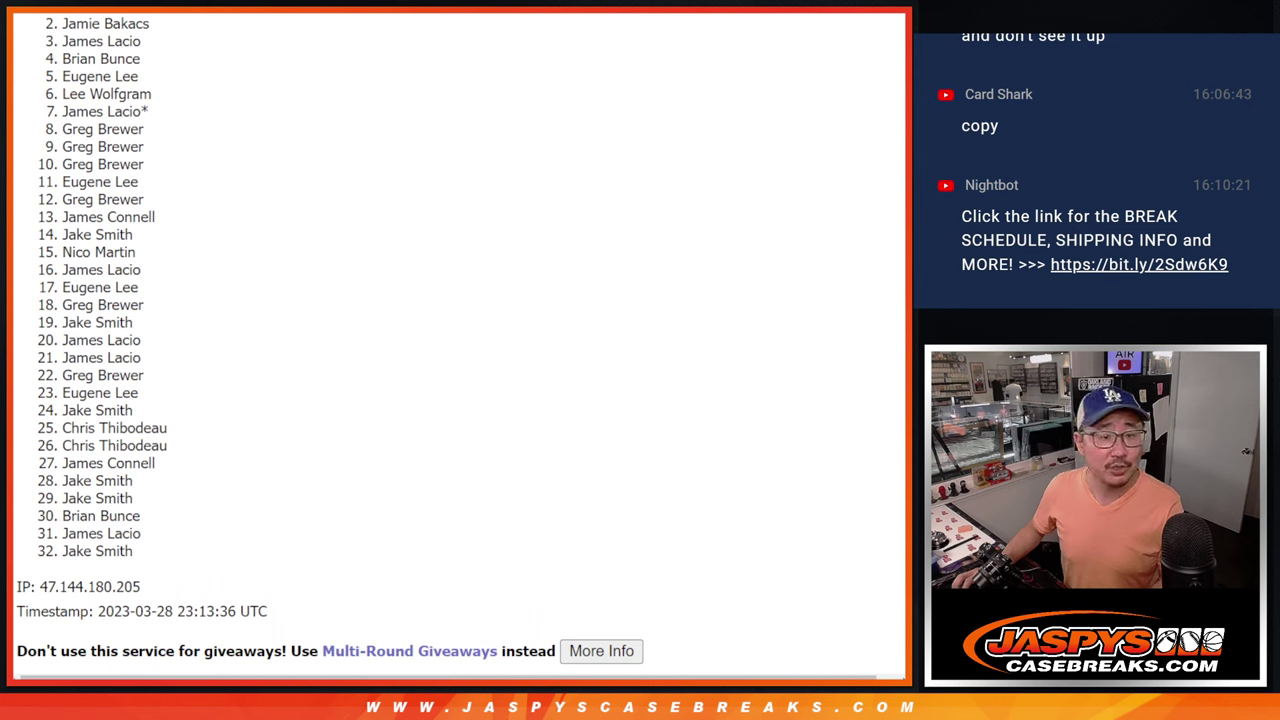
pyautogui.scroll(1, 461, 342)
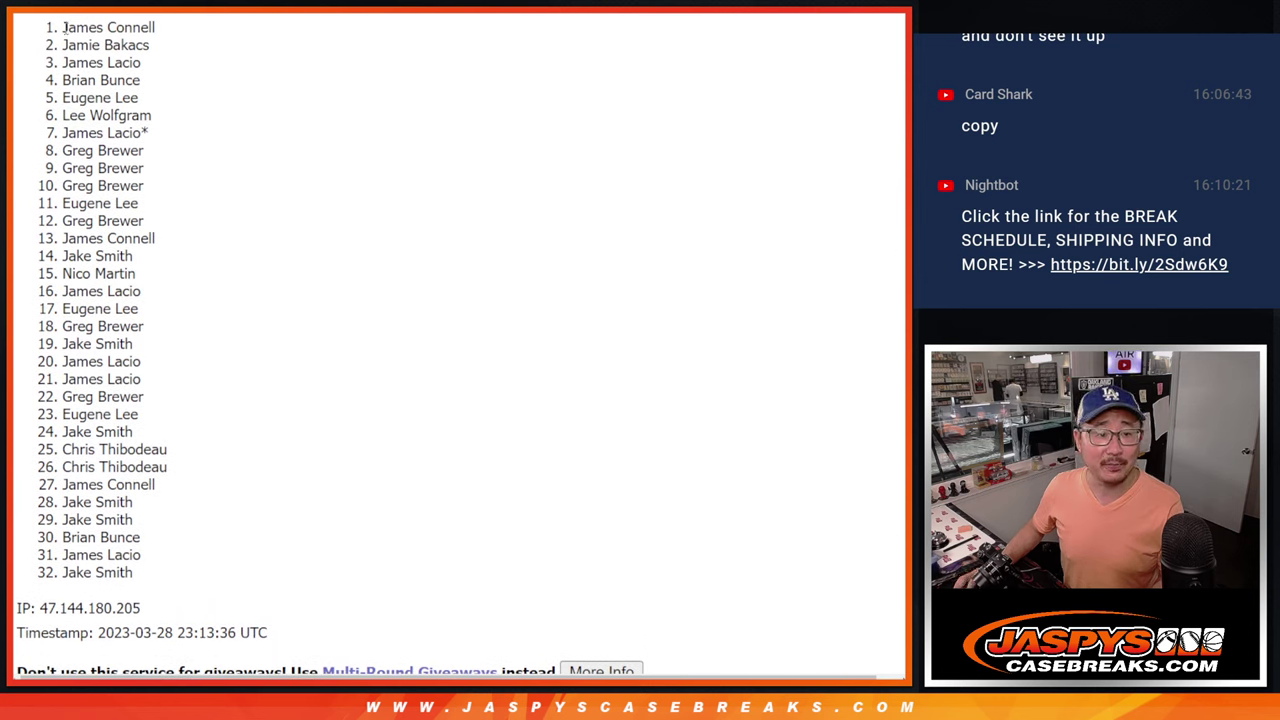
pyautogui.moveTo(64, 27)
pyautogui.mouseDown()
pyautogui.moveTo(150, 85)
pyautogui.moveTo(163, 114)
pyautogui.mouseUp()
pyautogui.scroll(-1, 294, 263)
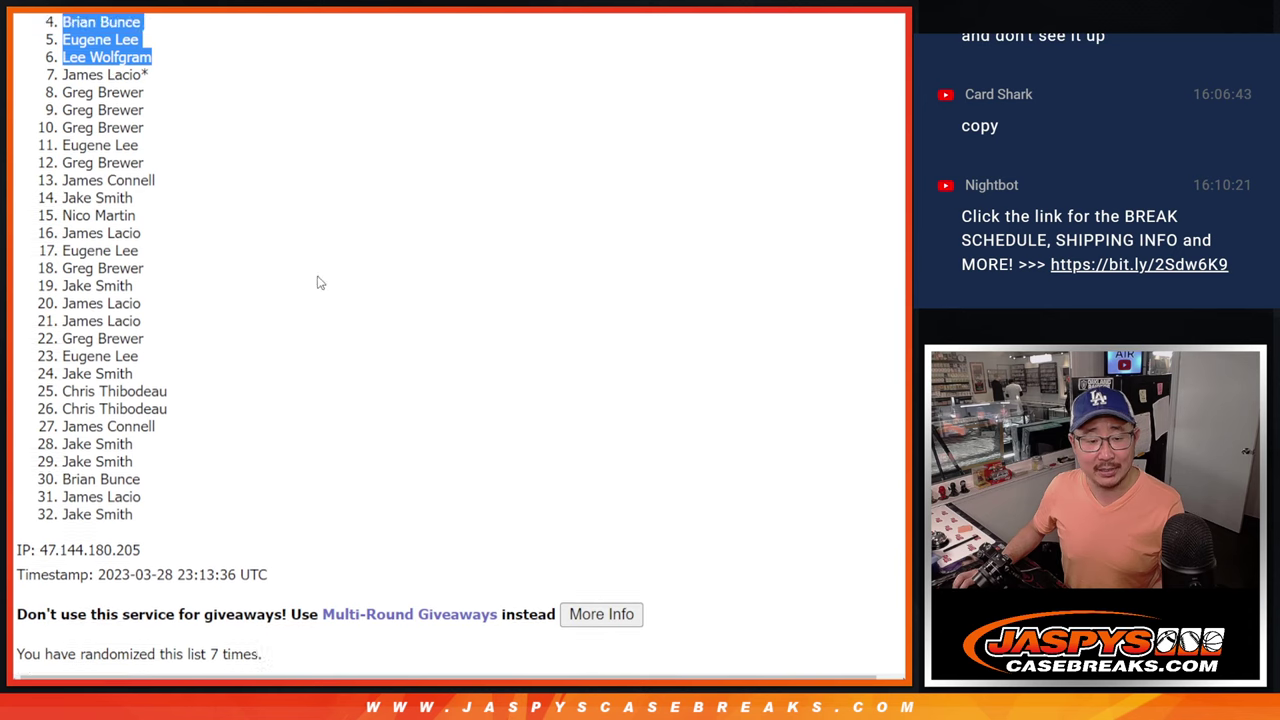
pyautogui.scroll(1, 319, 283)
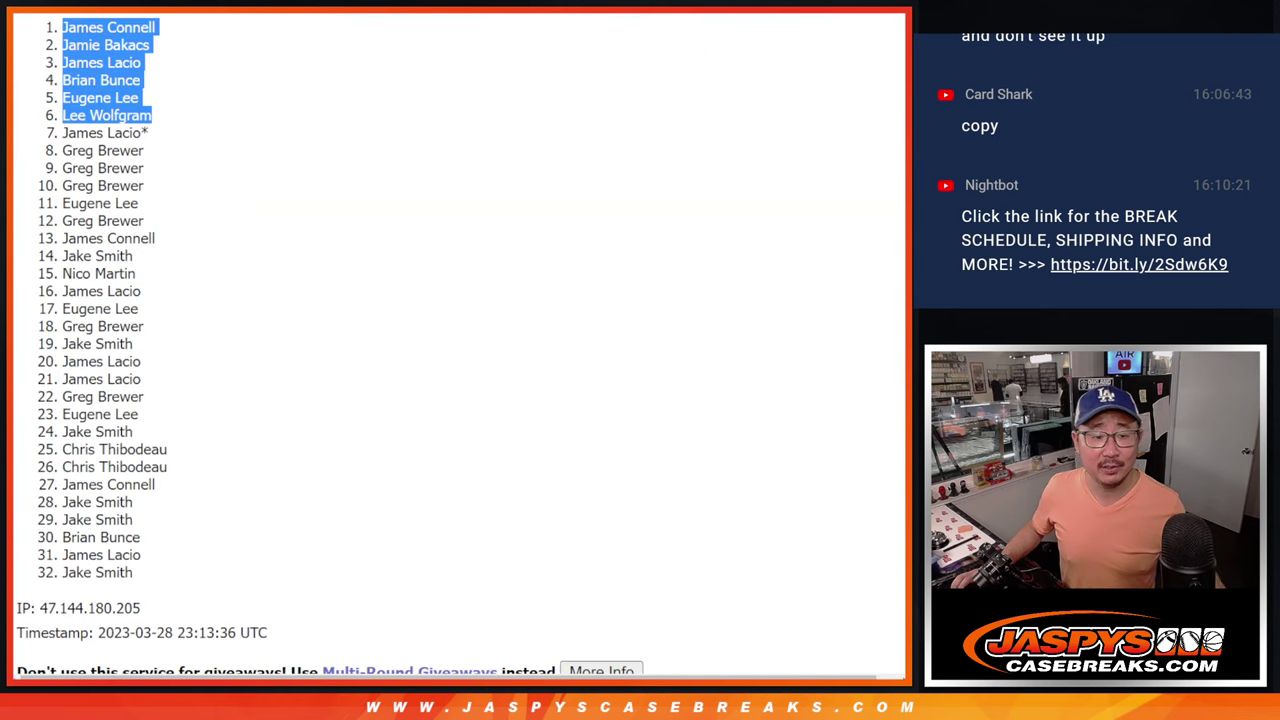